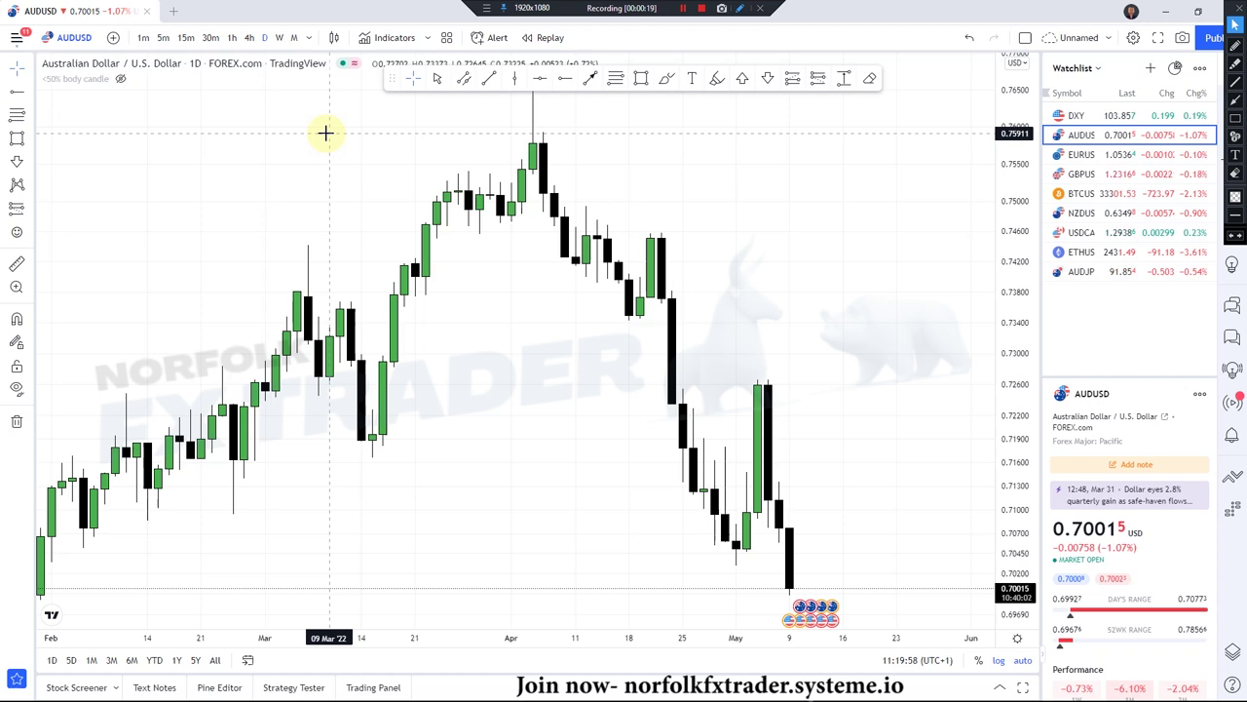
# Switch the AUDUSD chart to the monthly timeframe.
pyautogui.moveTo(389, 80)
pyautogui.mouseDown()
pyautogui.moveTo(381, 102)
pyautogui.moveTo(393, 93)
pyautogui.mouseUp()
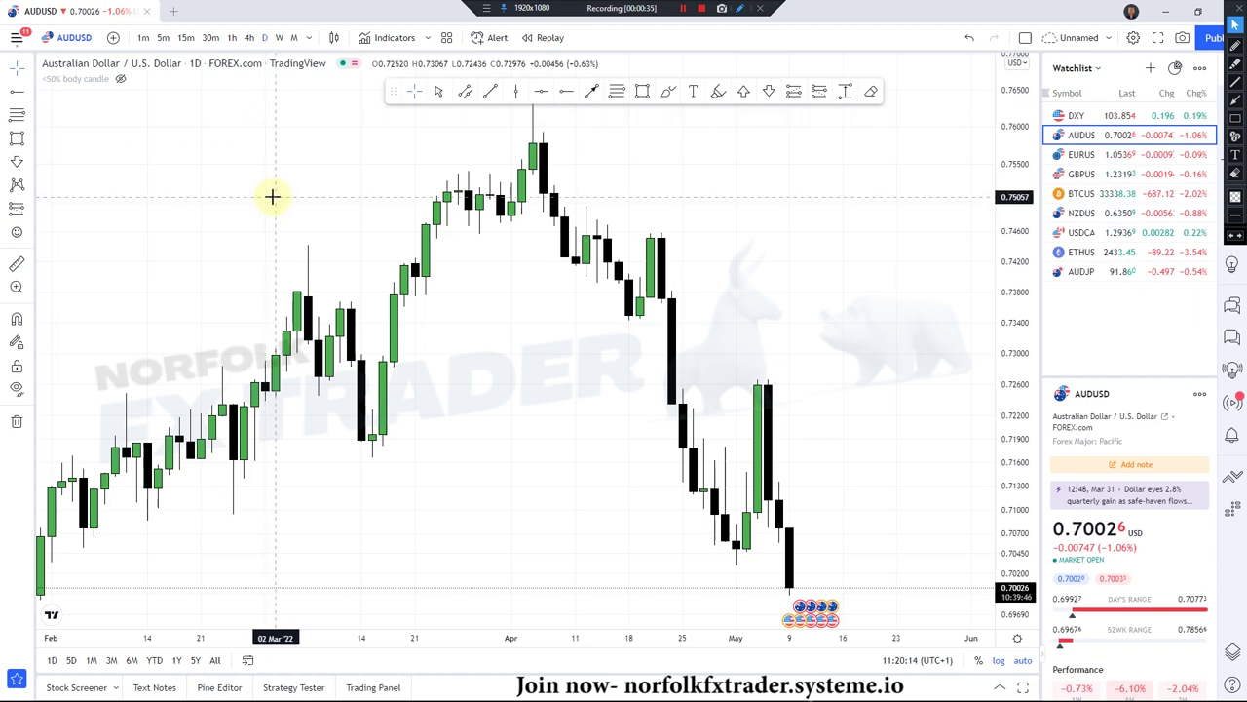
pyautogui.click(294, 37)
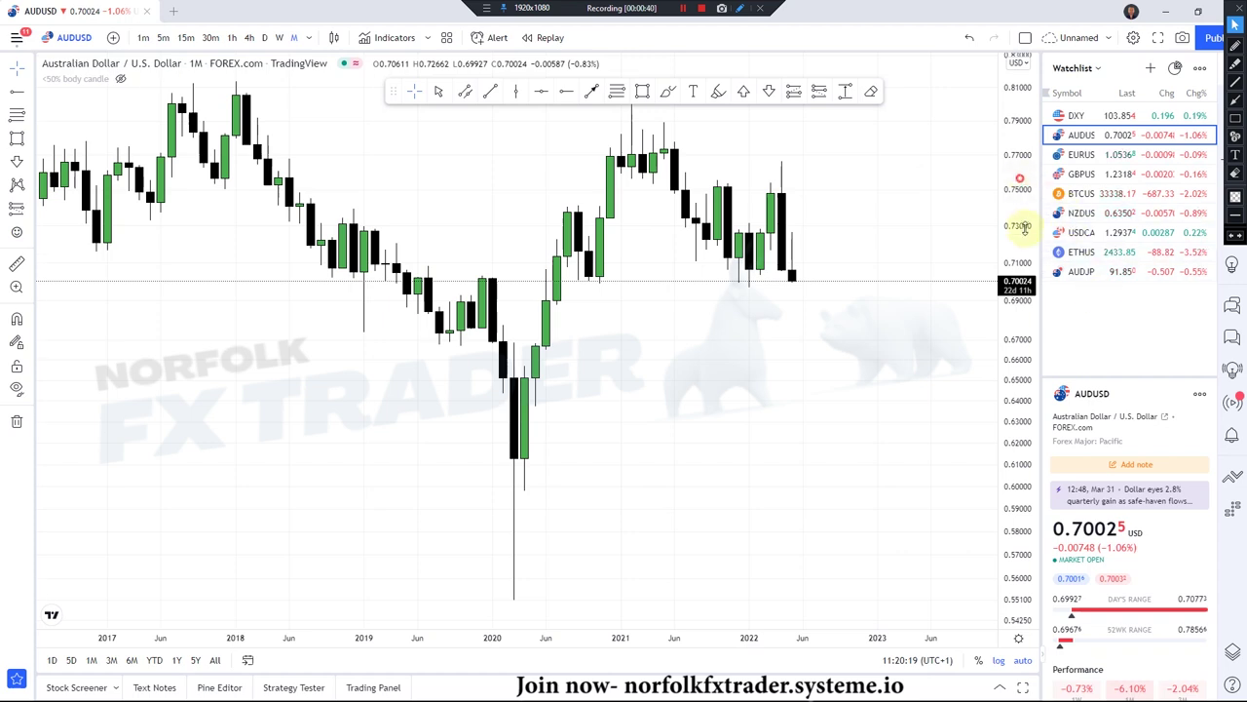
pyautogui.moveTo(579, 255); pyautogui.dragTo(655, 351)
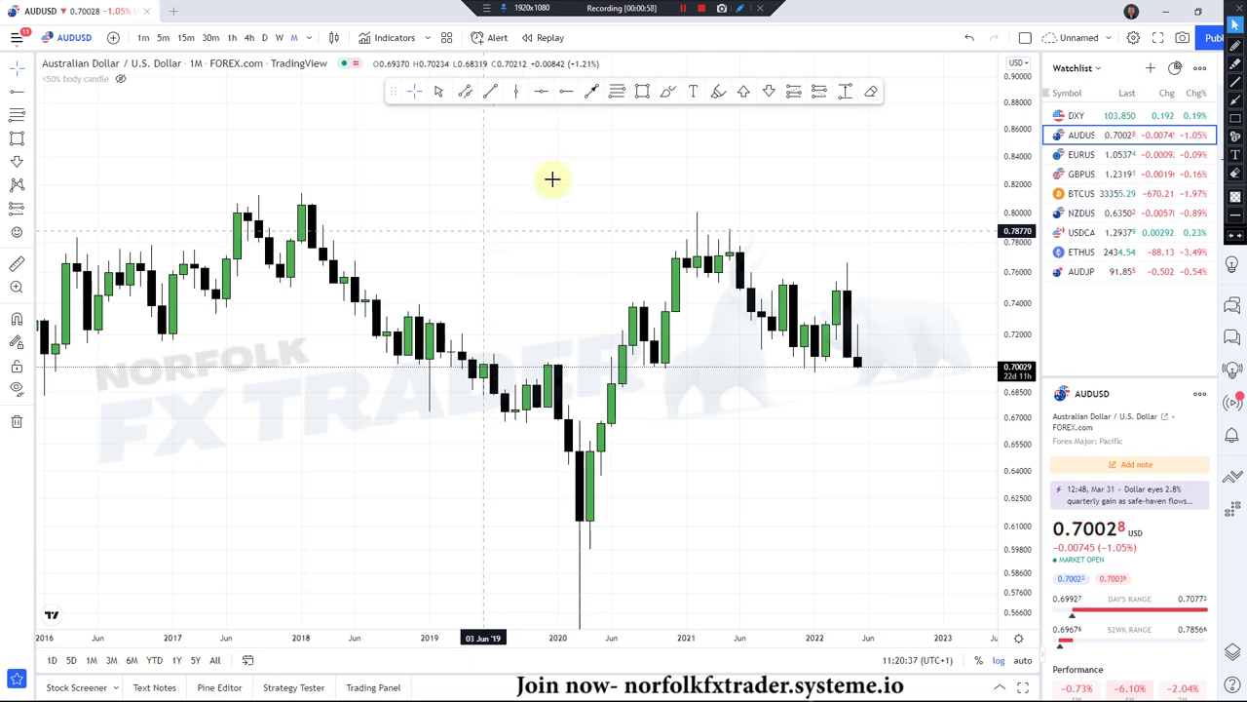
# Draw a rectangle from January 2018 to July 2021 between about 0.780 and 0.816 and apply the Supply Zone template to it.
pyautogui.click(642, 91)
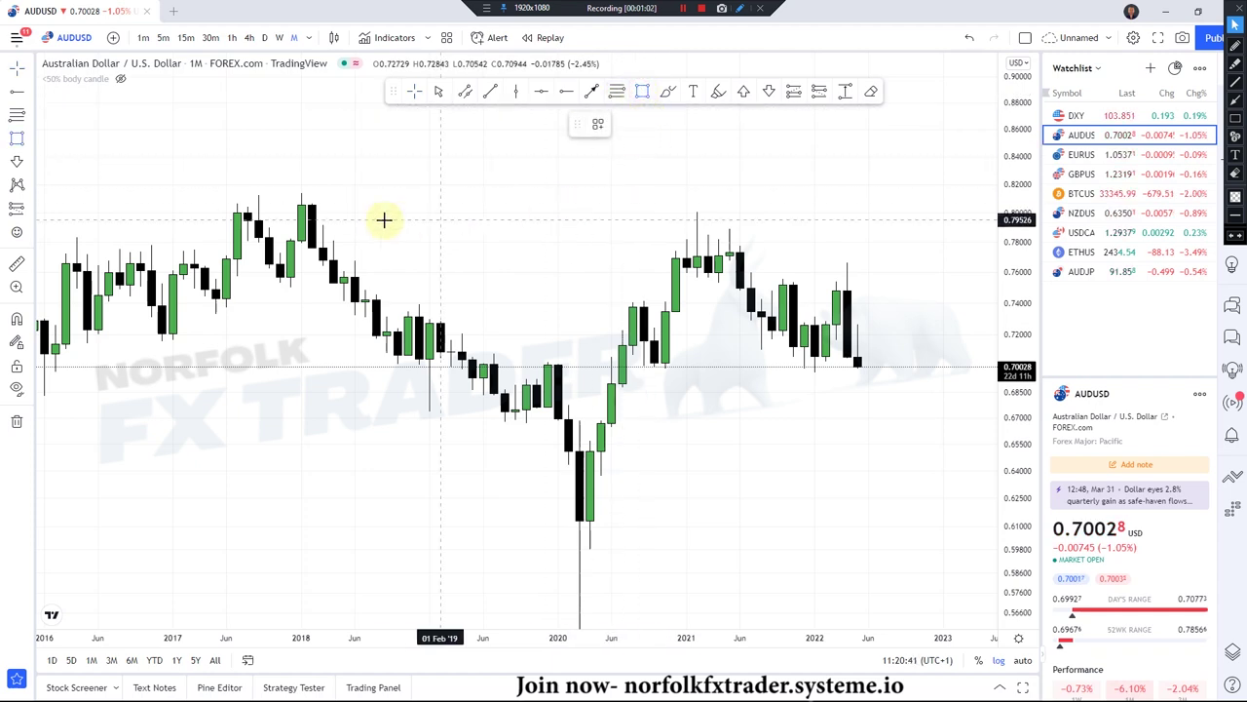
pyautogui.moveTo(305, 239)
pyautogui.mouseDown()
pyautogui.moveTo(420, 186)
pyautogui.moveTo(439, 191)
pyautogui.mouseUp()
pyautogui.moveTo(539, 215); pyautogui.dragTo(752, 215)
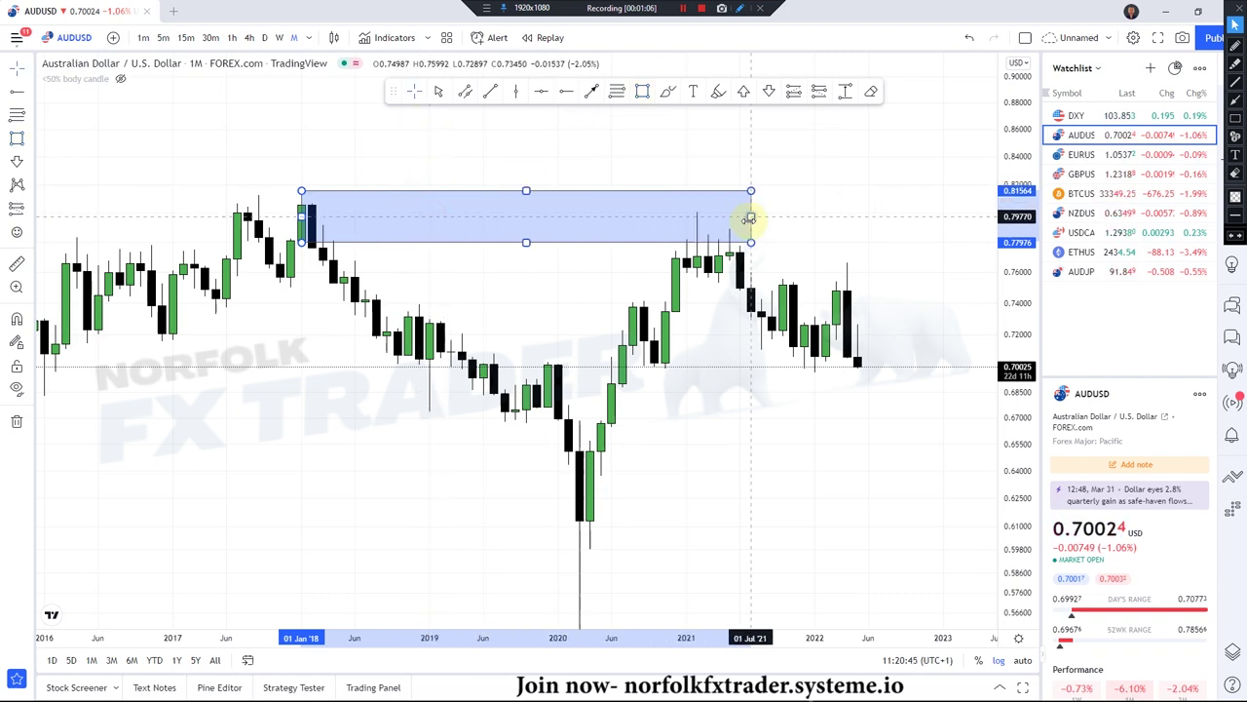
pyautogui.click(596, 125)
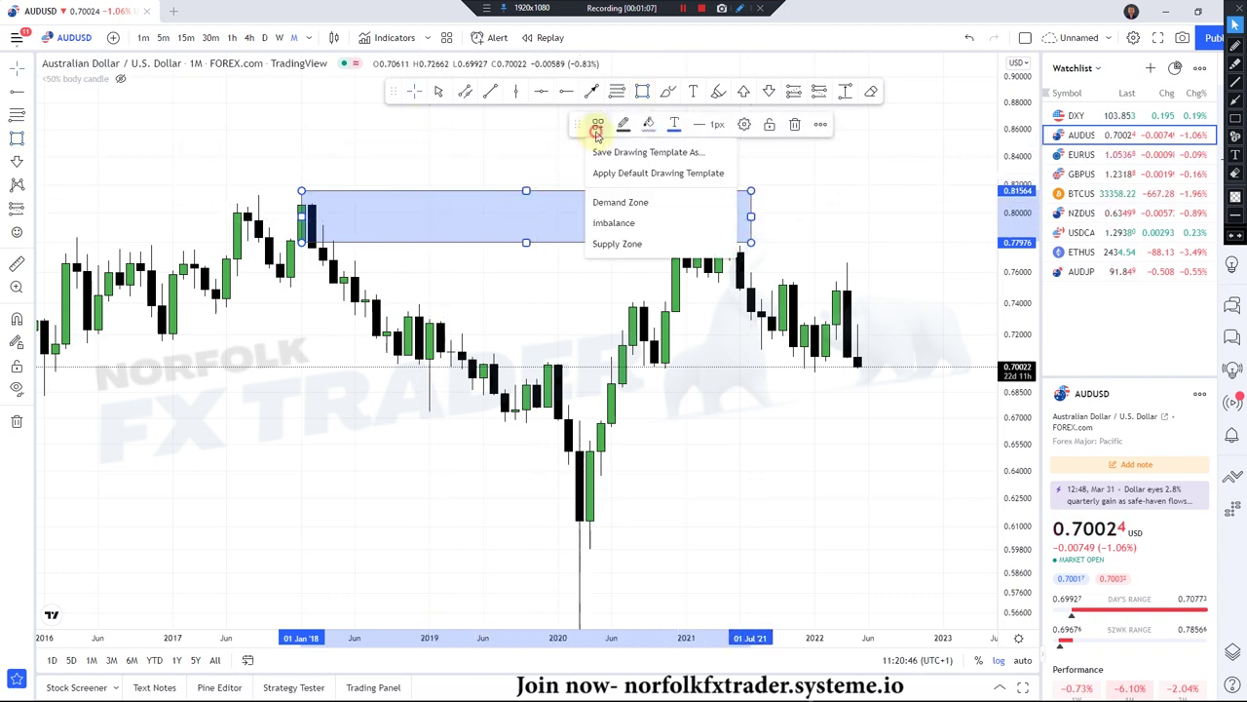
pyautogui.click(606, 244)
pyautogui.click(418, 265)
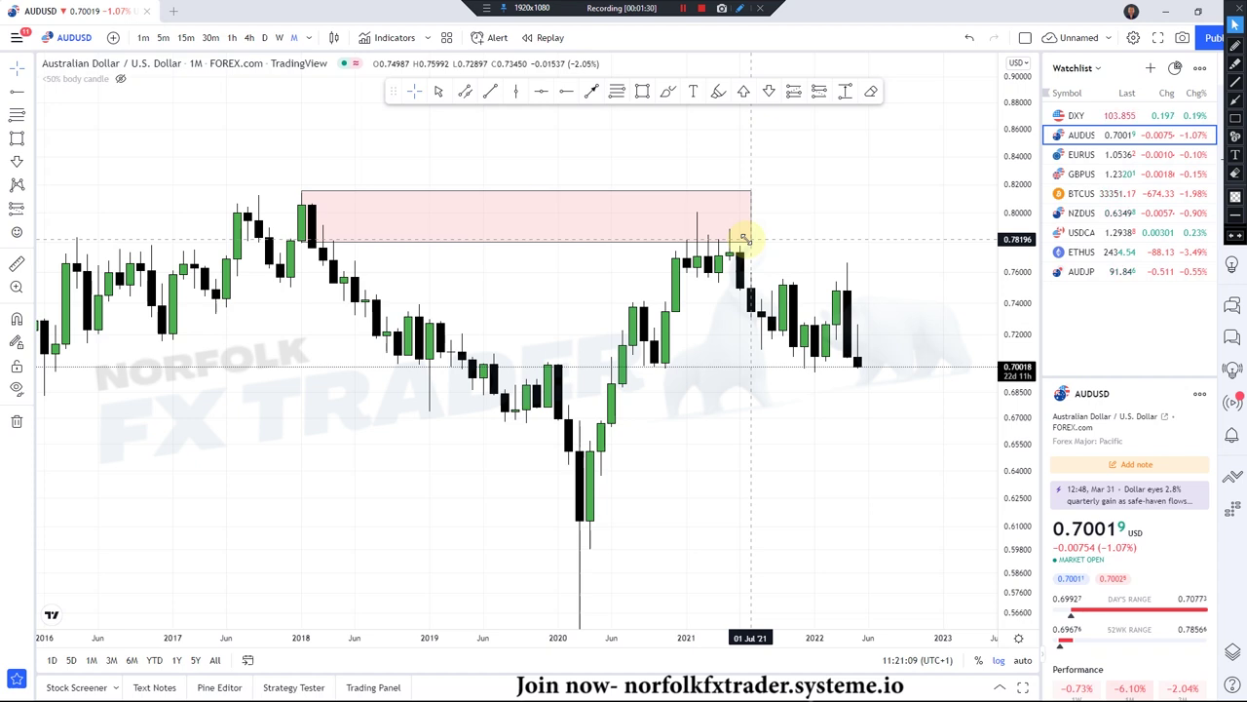
# Raise the supply zone's lower edge to about 0.783.
pyautogui.click(524, 240)
pyautogui.moveTo(524, 239); pyautogui.dragTo(522, 236)
pyautogui.click(845, 229)
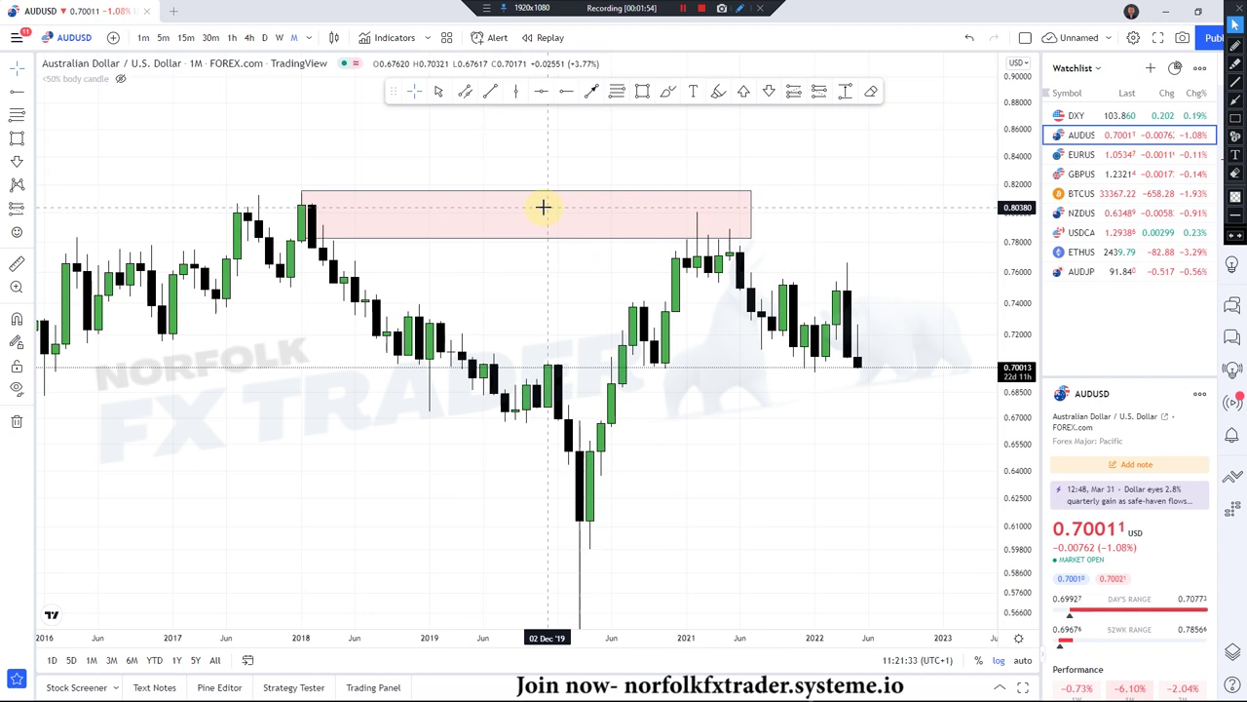
# Draw a horizontal ray from the September 2017 high at about 0.8115.
pyautogui.click(566, 91)
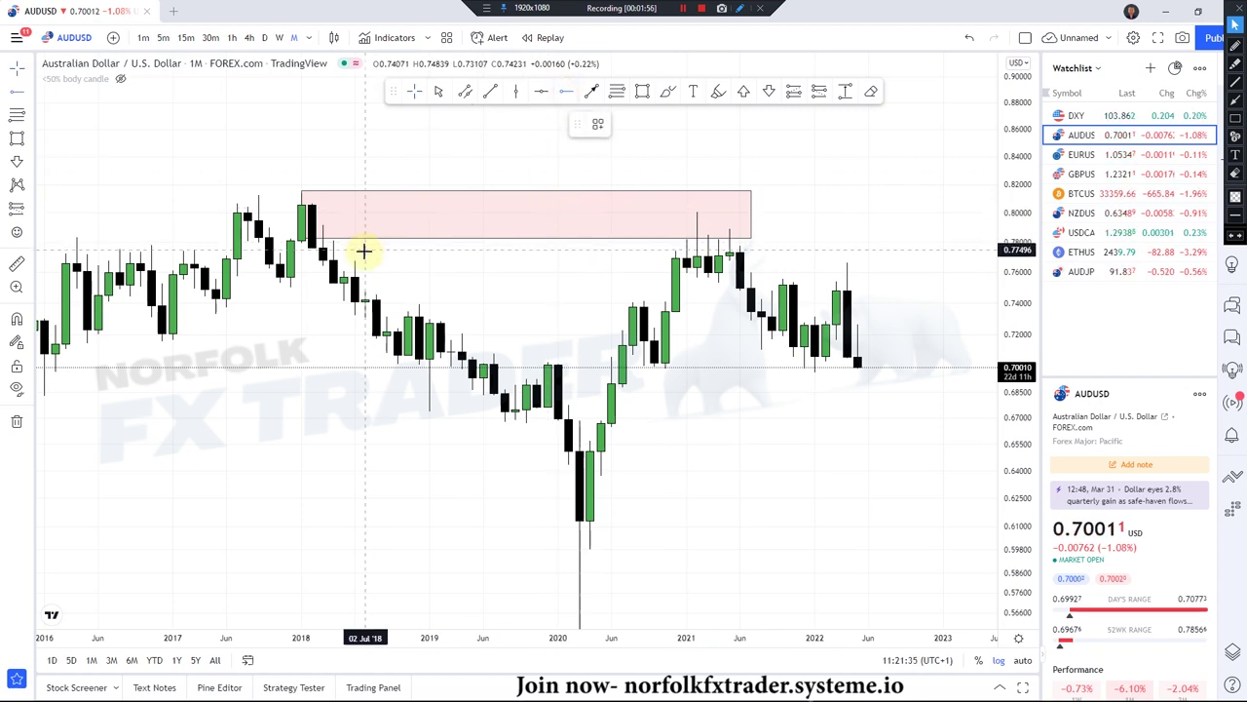
pyautogui.click(259, 197)
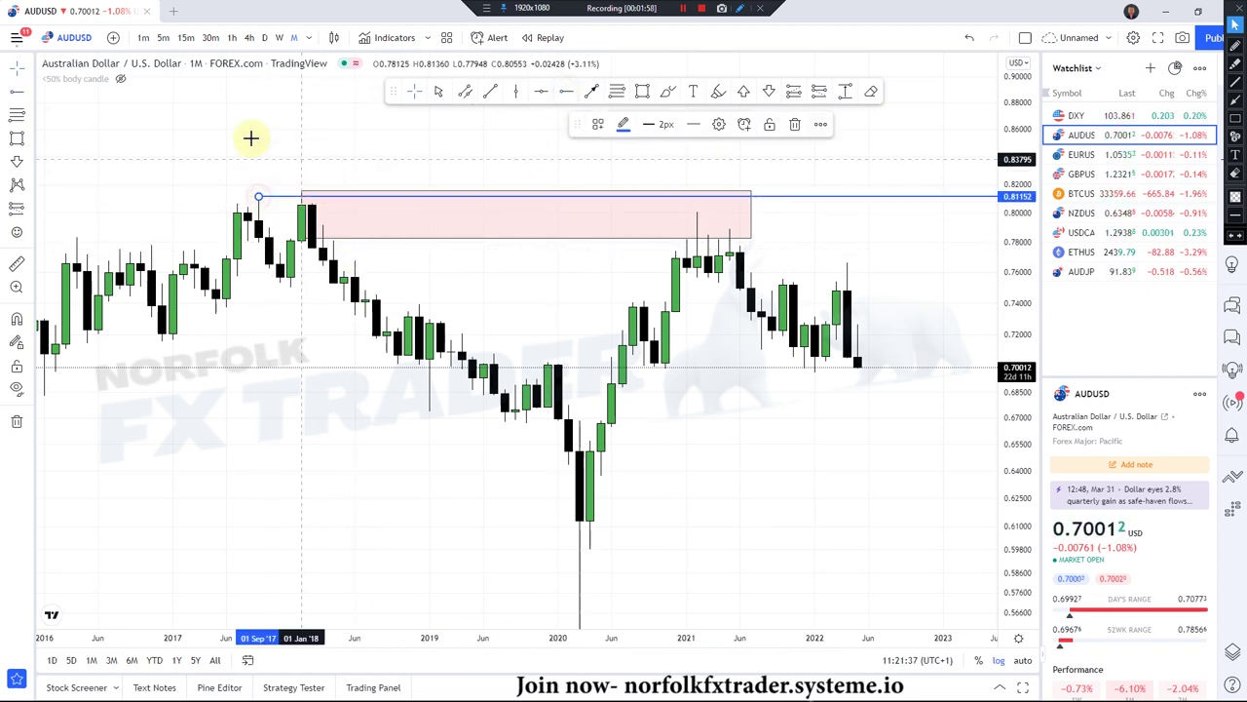
pyautogui.click(303, 196)
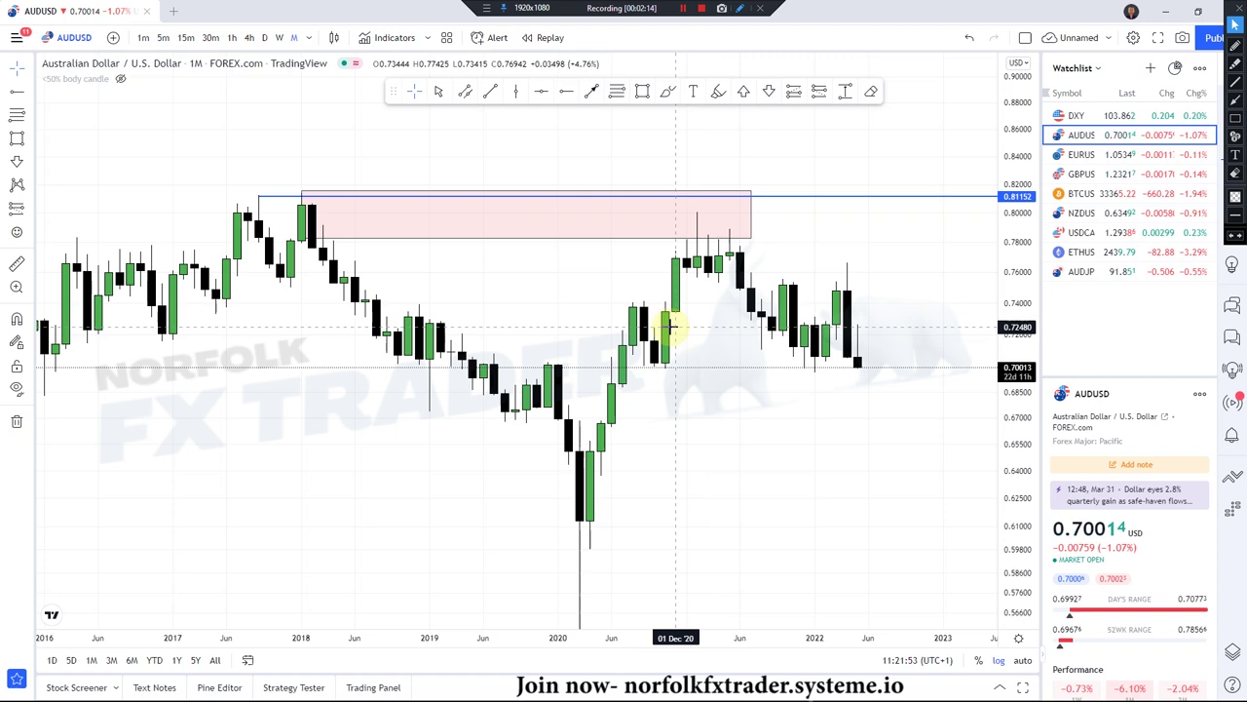
# Circle the 2021–2022 candles with a freehand brush loop, and remove all drawings from the chart.
pyautogui.click(714, 94)
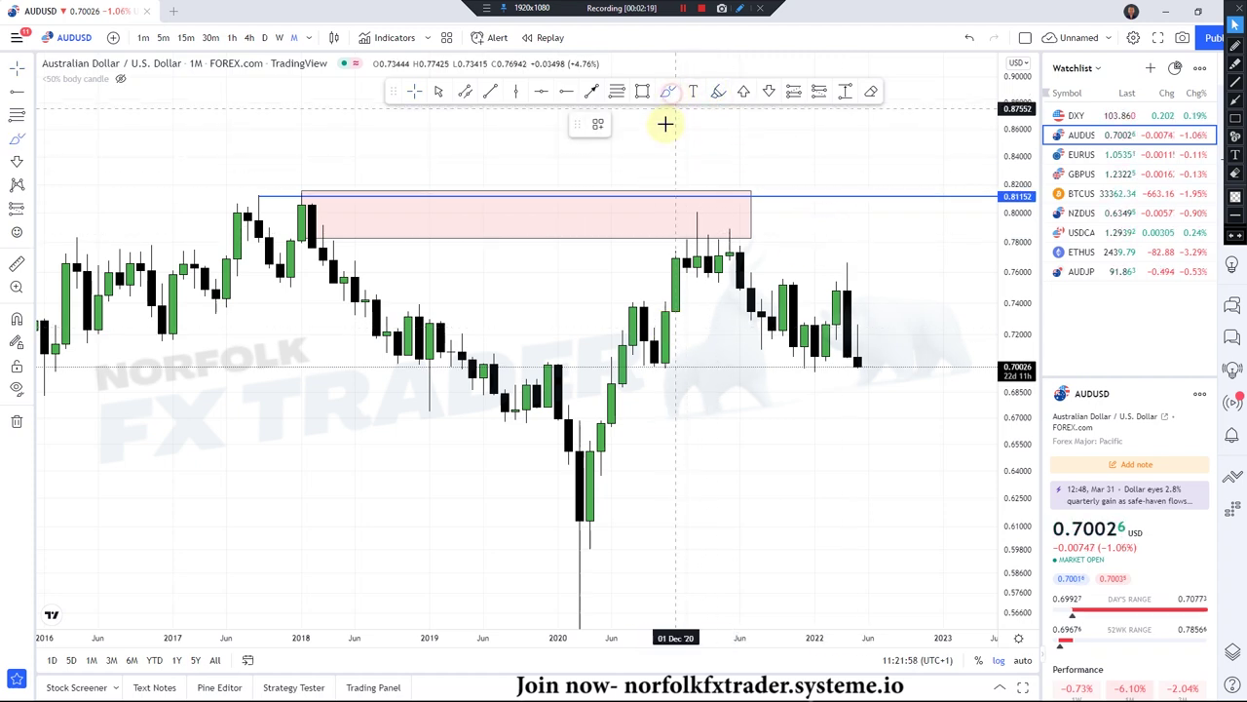
pyautogui.moveTo(832, 228)
pyautogui.mouseDown()
pyautogui.moveTo(666, 247)
pyautogui.moveTo(874, 245)
pyautogui.moveTo(821, 213)
pyautogui.mouseUp()
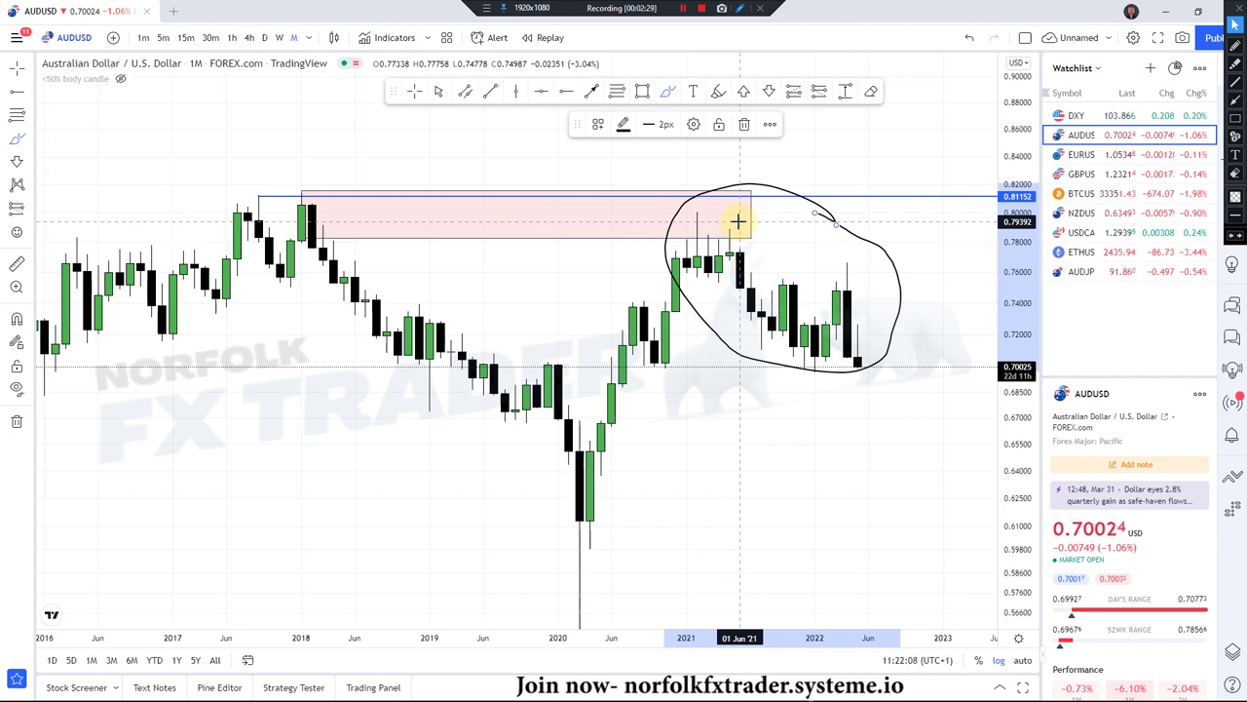
pyautogui.click(17, 423)
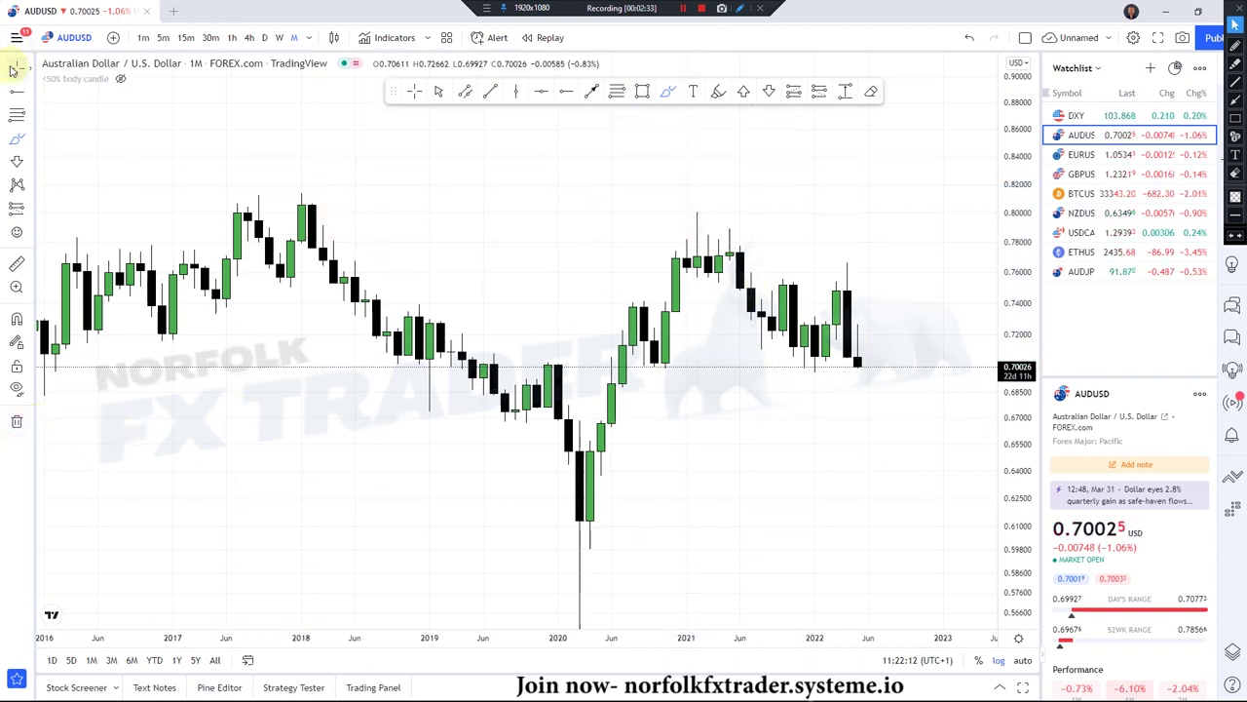
# Draw a horizontal ray from the November 2020 low at about 0.6995, using the arrow cursor.
pyautogui.click(439, 93)
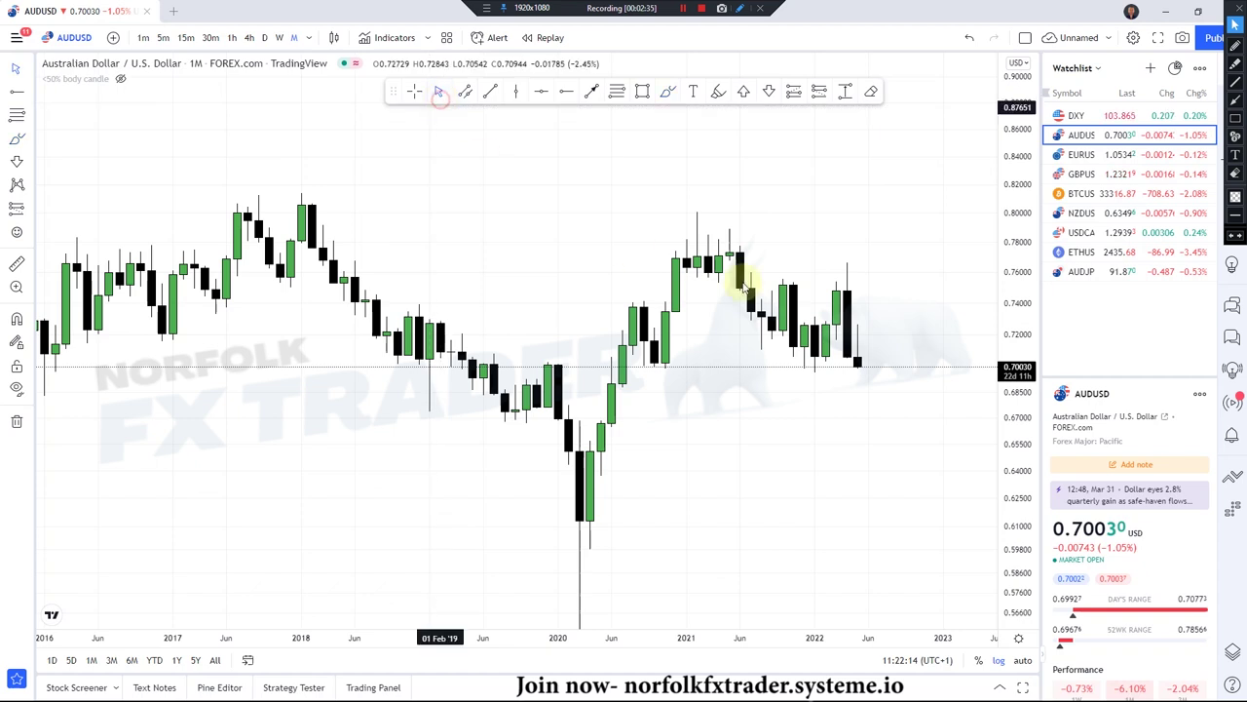
pyautogui.scroll(5, 760, 424)
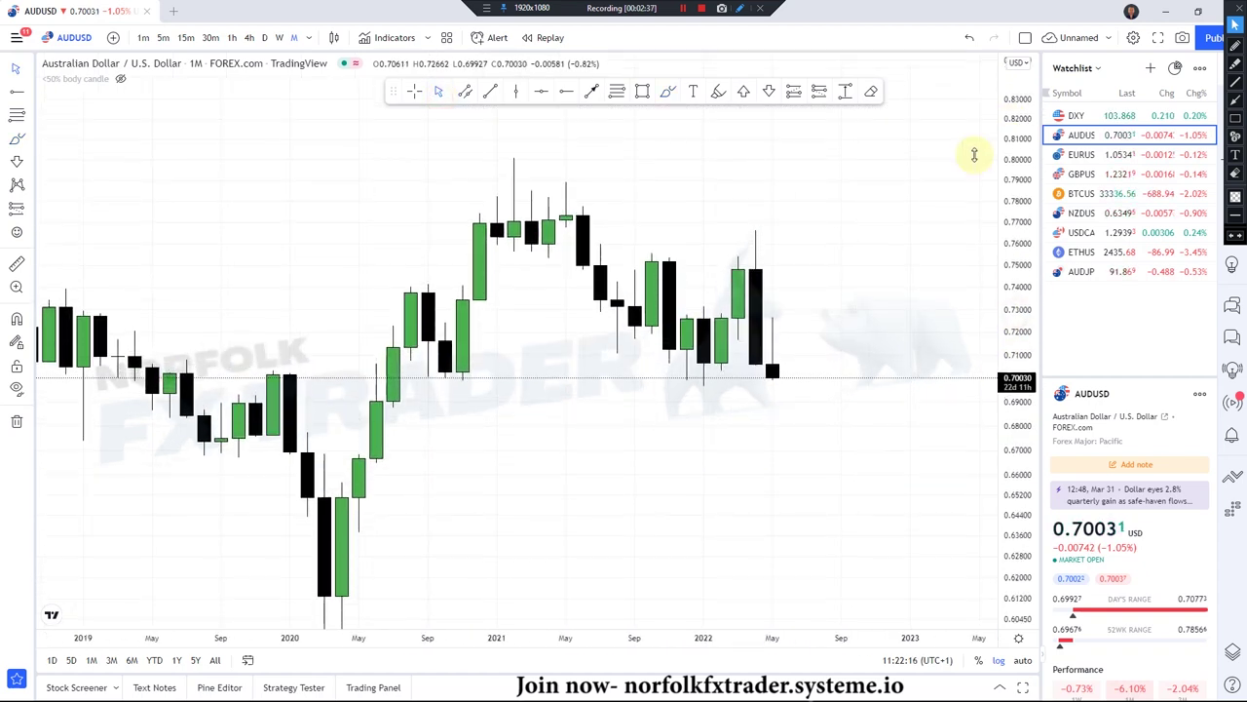
pyautogui.moveTo(770, 212); pyautogui.dragTo(747, 264)
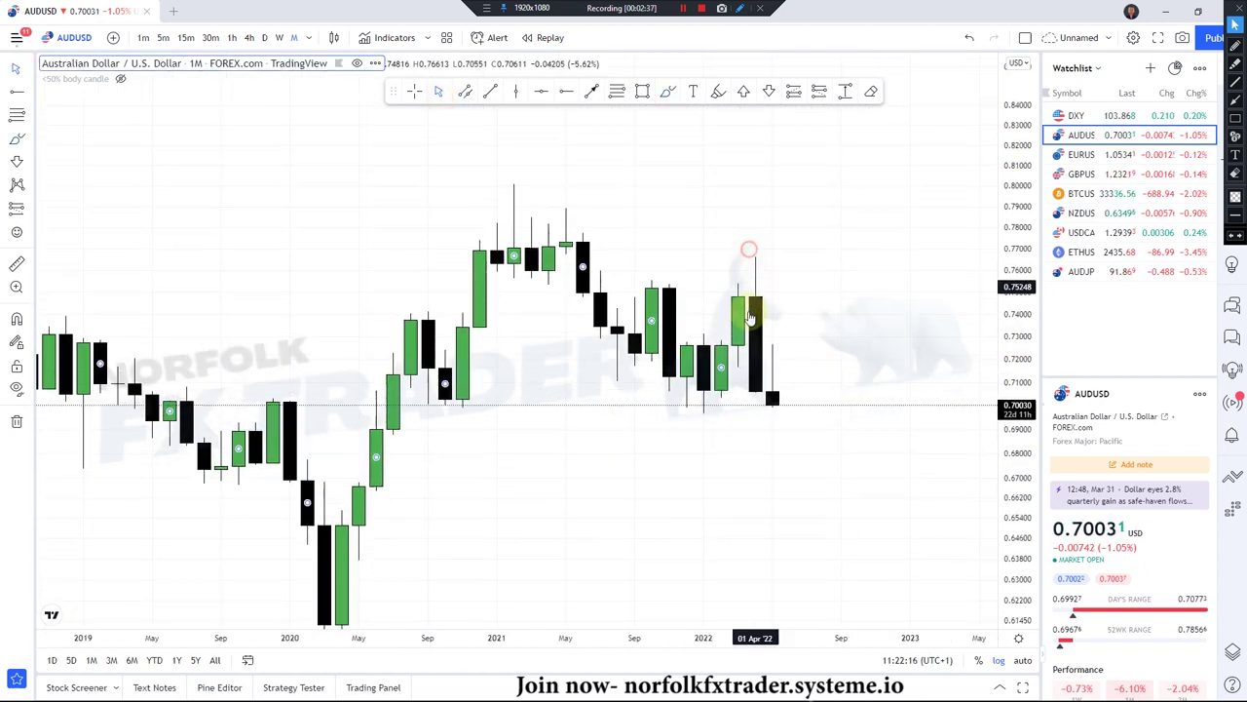
pyautogui.click(566, 95)
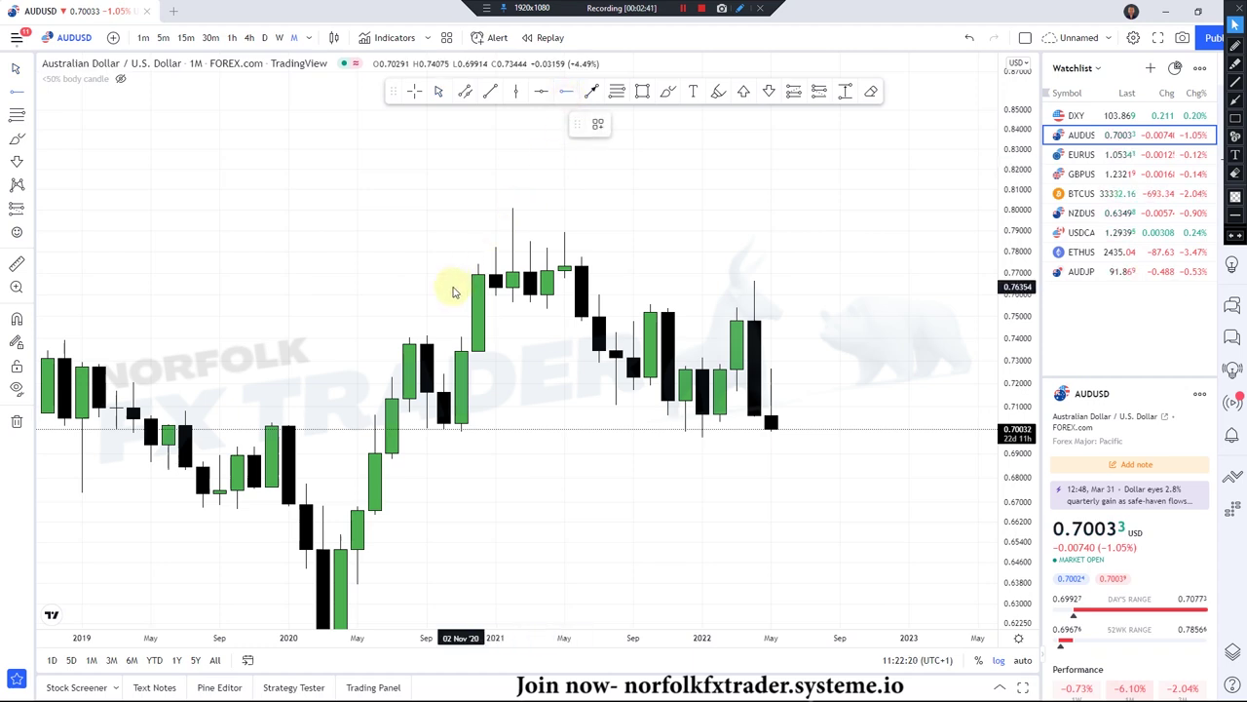
pyautogui.click(426, 336)
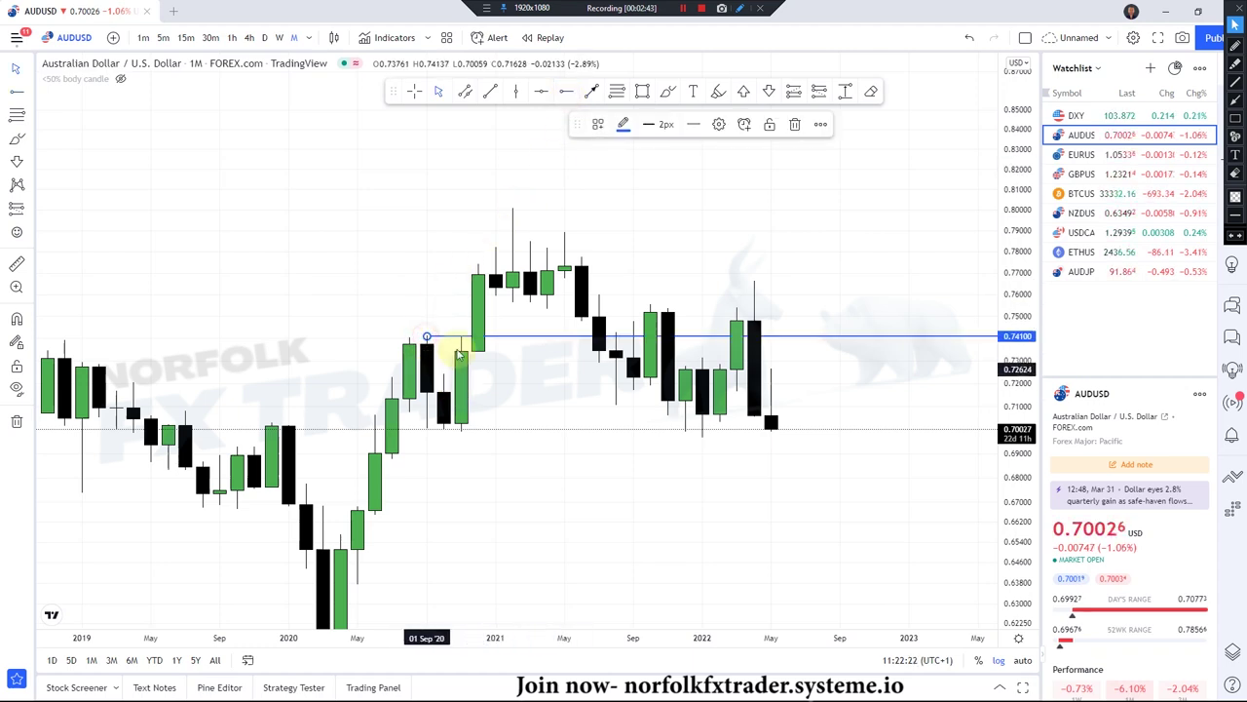
pyautogui.moveTo(433, 342); pyautogui.dragTo(456, 428)
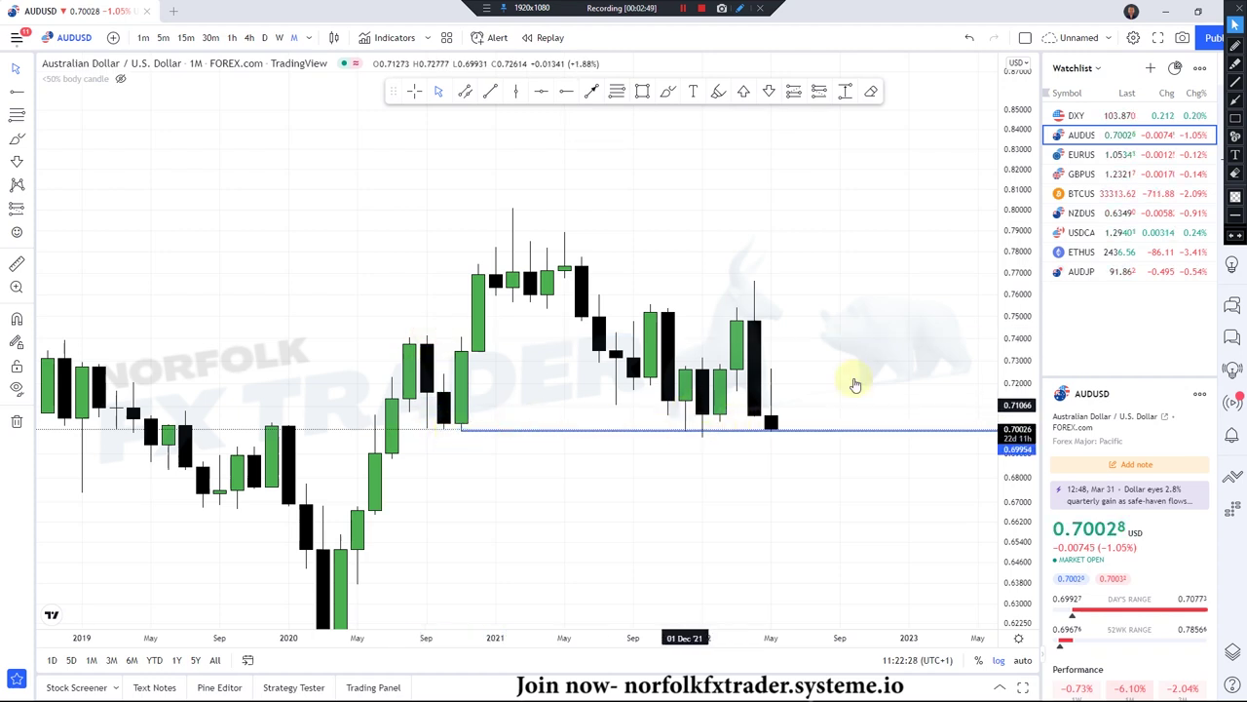
# Place an up arrow mark just below the January 2022 low.
pyautogui.click(744, 90)
pyautogui.click(701, 438)
pyautogui.click(697, 497)
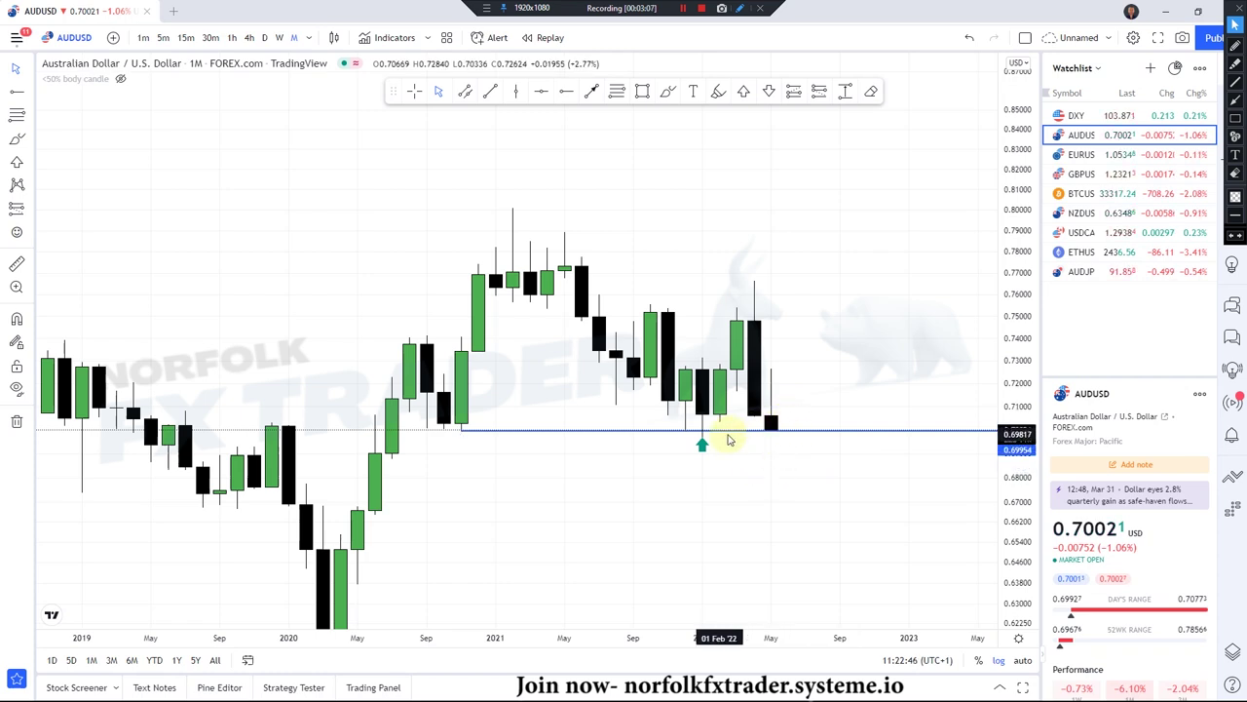
# Draw a horizontal ray from the April 2021 low at about 0.7537.
pyautogui.click(564, 94)
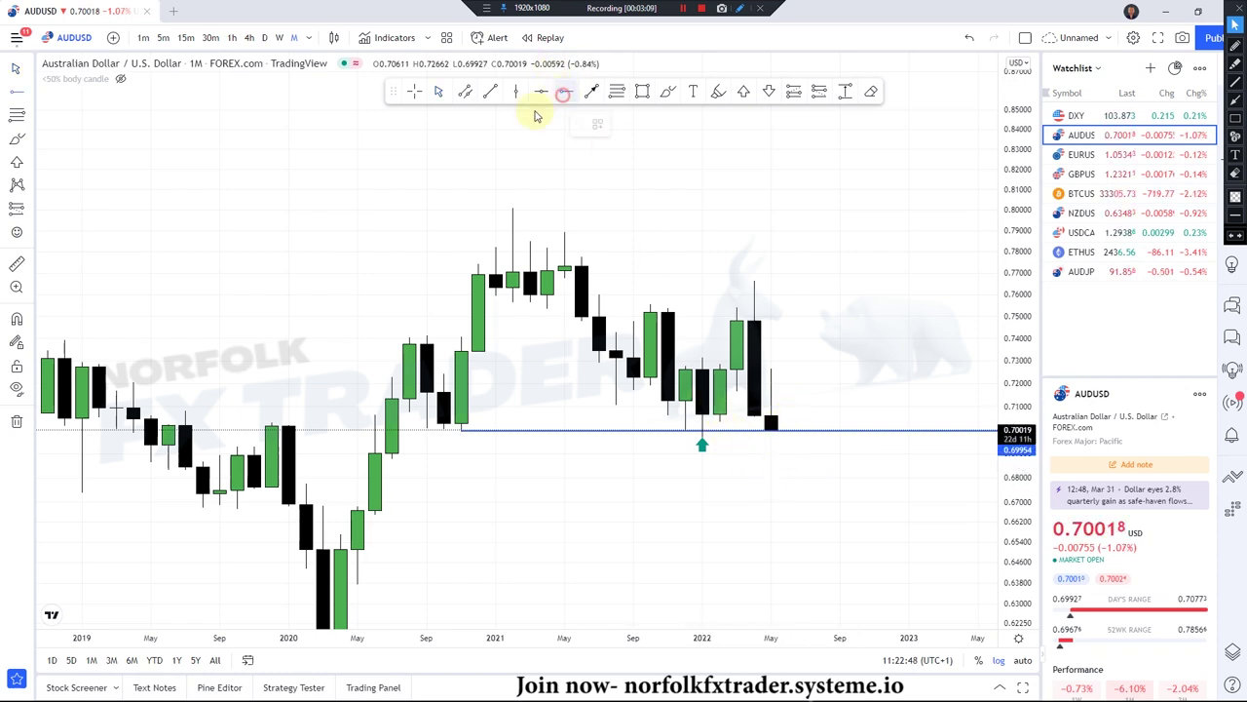
pyautogui.click(547, 312)
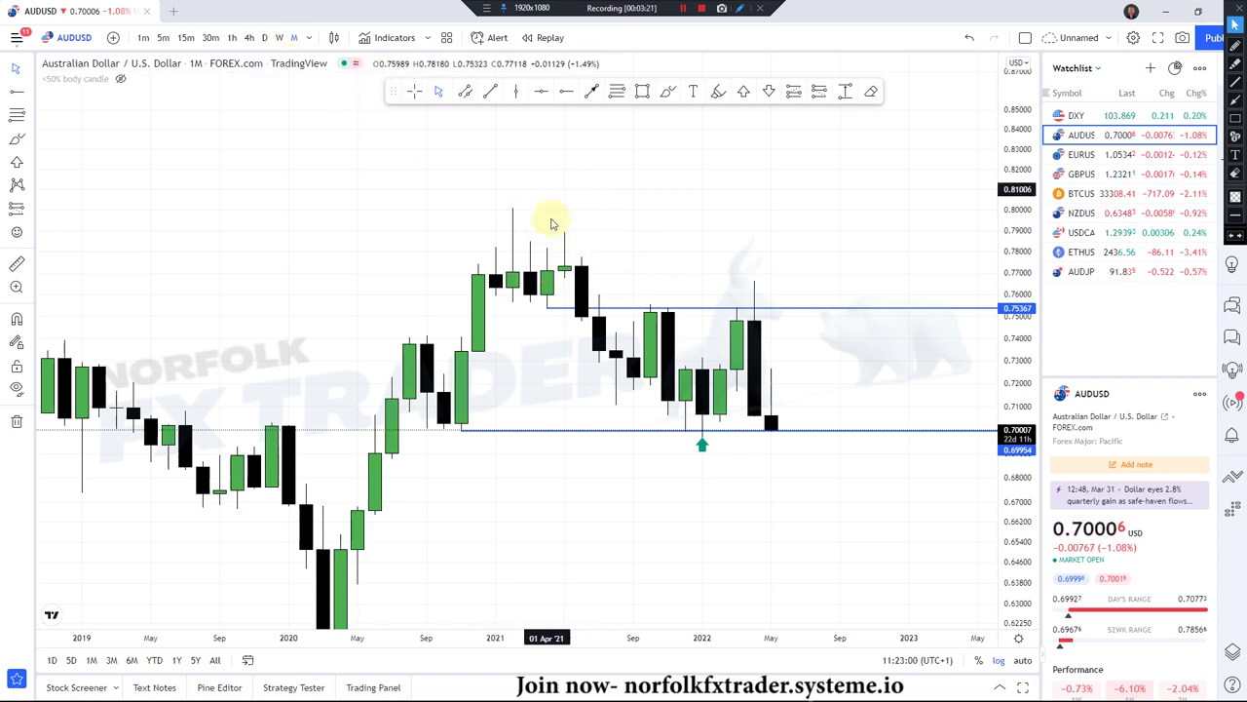
# Draw an arrow pointing down to the May 2021 high.
pyautogui.click(593, 93)
pyautogui.click(650, 176)
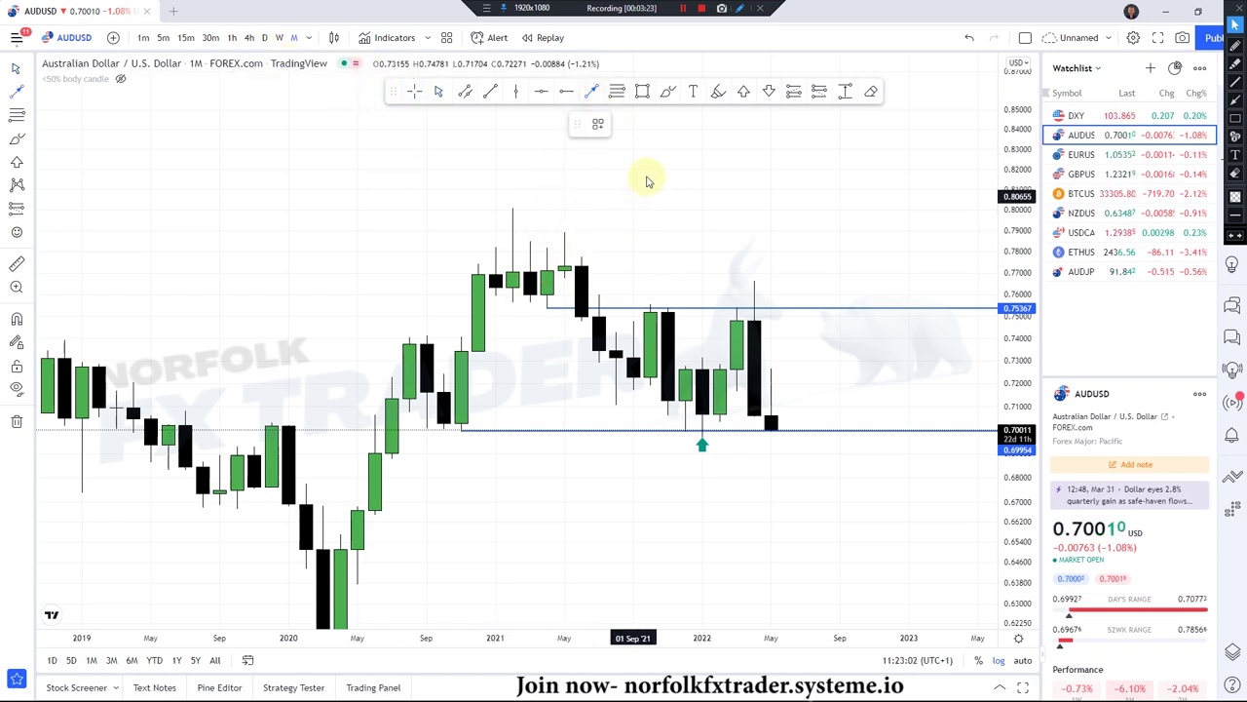
pyautogui.click(566, 226)
pyautogui.click(638, 245)
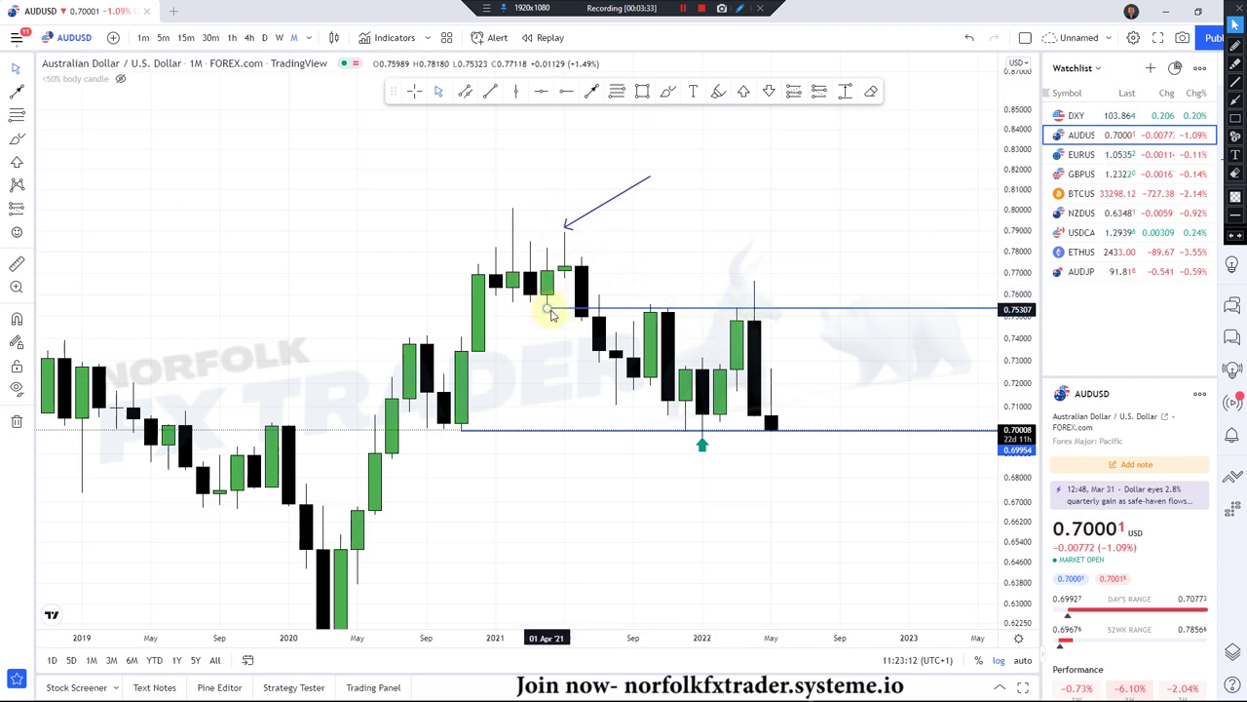
# Draw a supply zone rectangle starting at the May 2021 candle, between about 0.760 and 0.768, extending past the current candle.
pyautogui.click(642, 91)
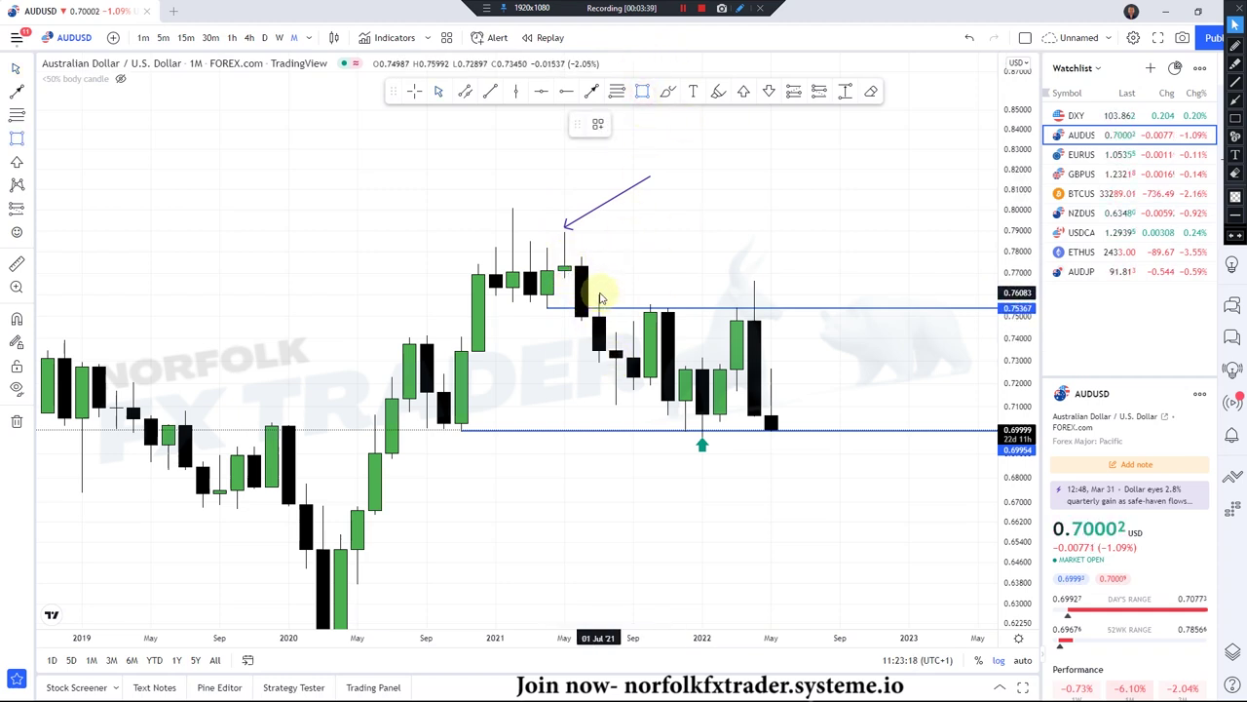
pyautogui.moveTo(565, 280)
pyautogui.mouseDown()
pyautogui.moveTo(616, 295)
pyautogui.moveTo(823, 294)
pyautogui.mouseUp()
pyautogui.click(638, 199)
pyautogui.click(605, 284)
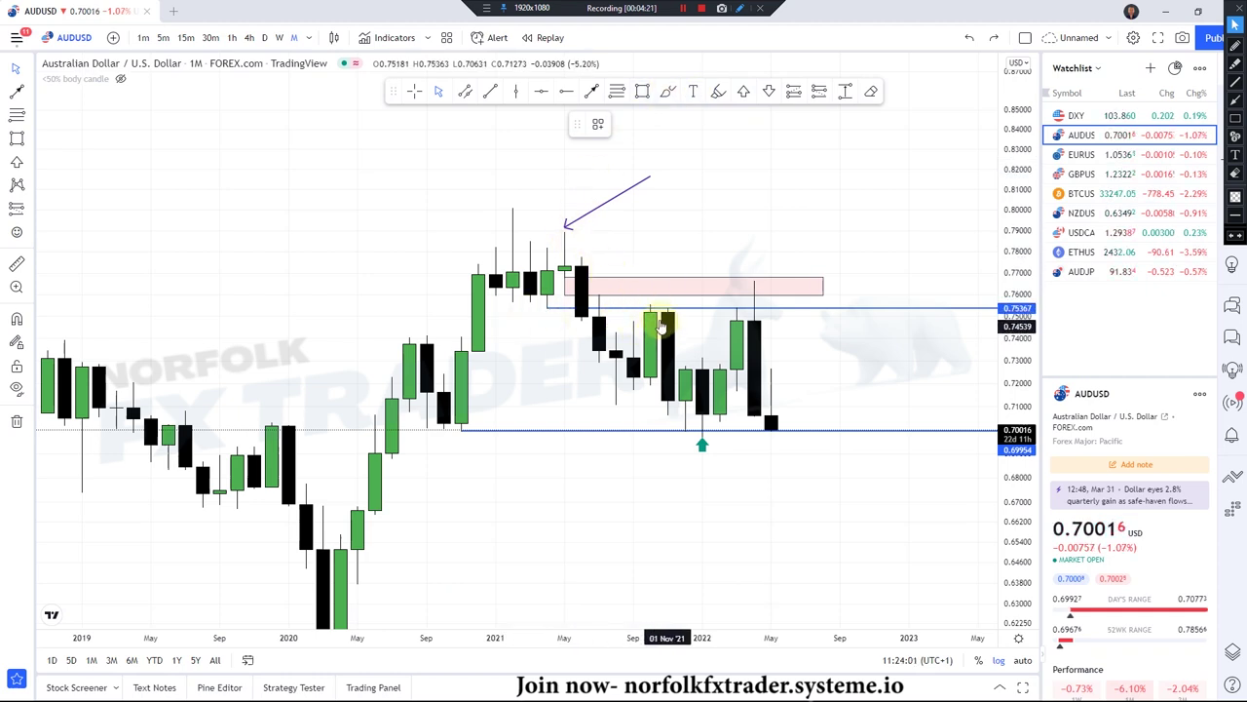
pyautogui.click(753, 288)
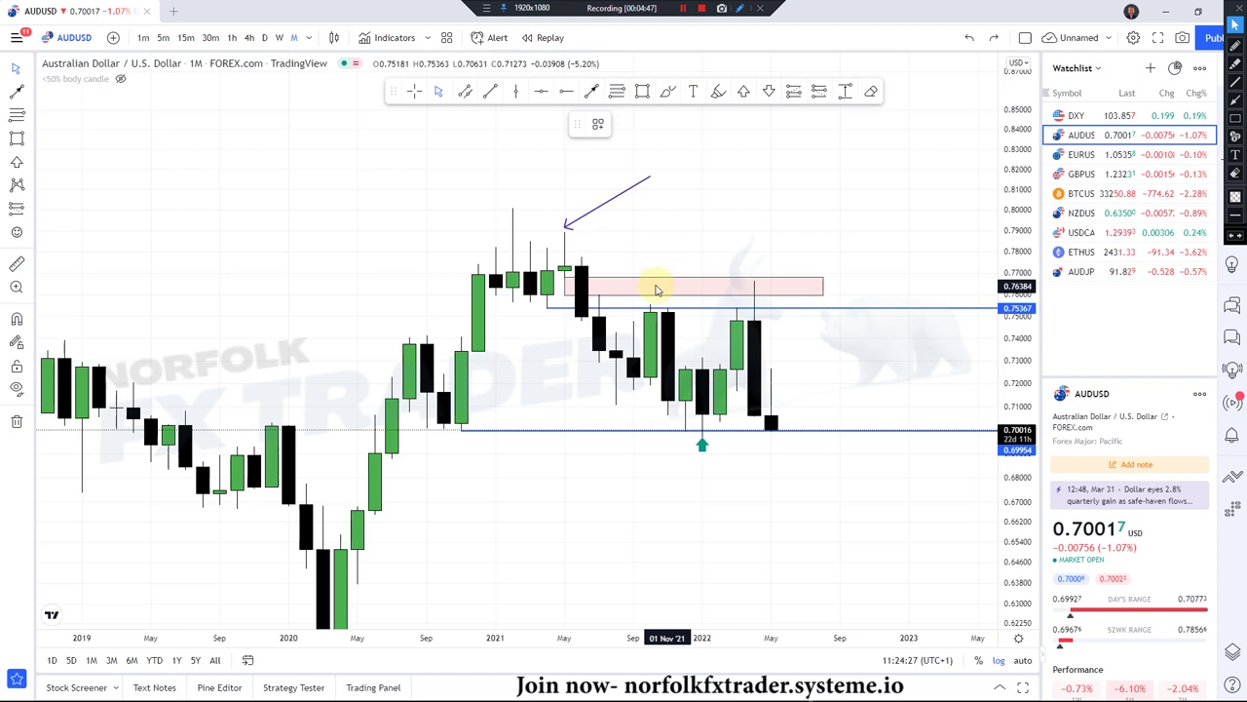
# Delete the arrow at the May 2021 high and the up arrow mark below the January 2022 low.
pyautogui.click(606, 204)
pyautogui.press('Delete')
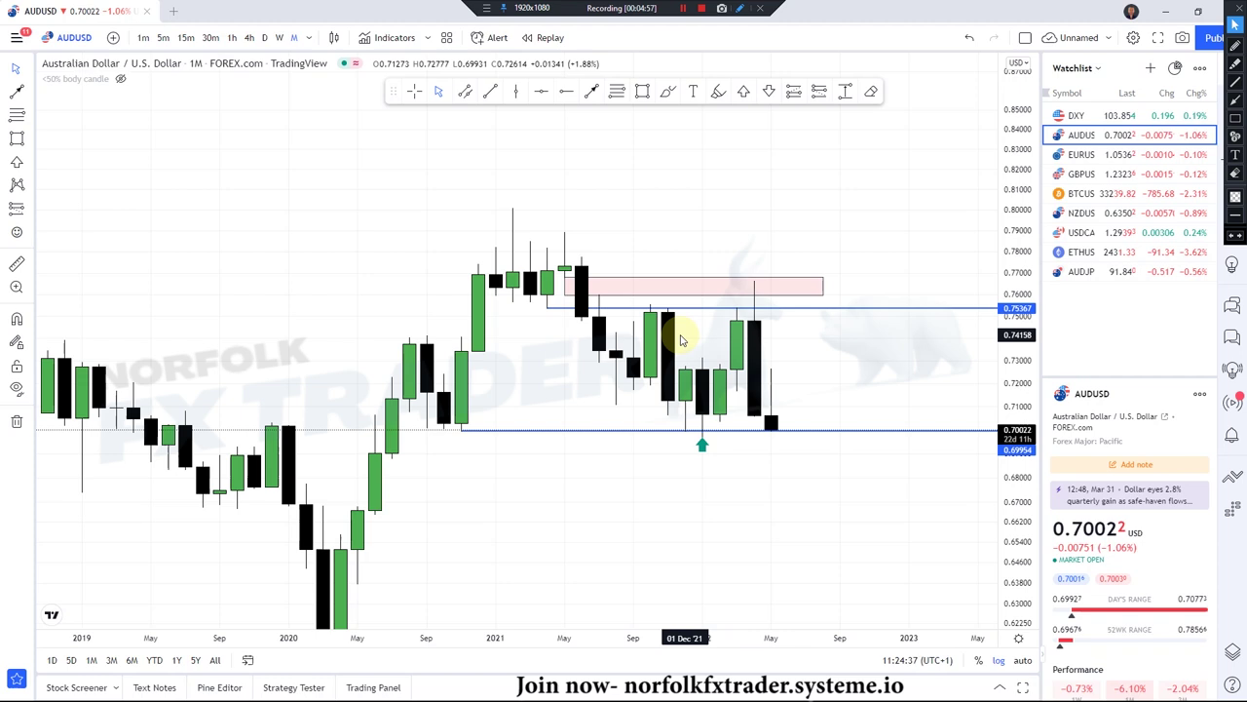
pyautogui.click(706, 449)
pyautogui.press('Delete')
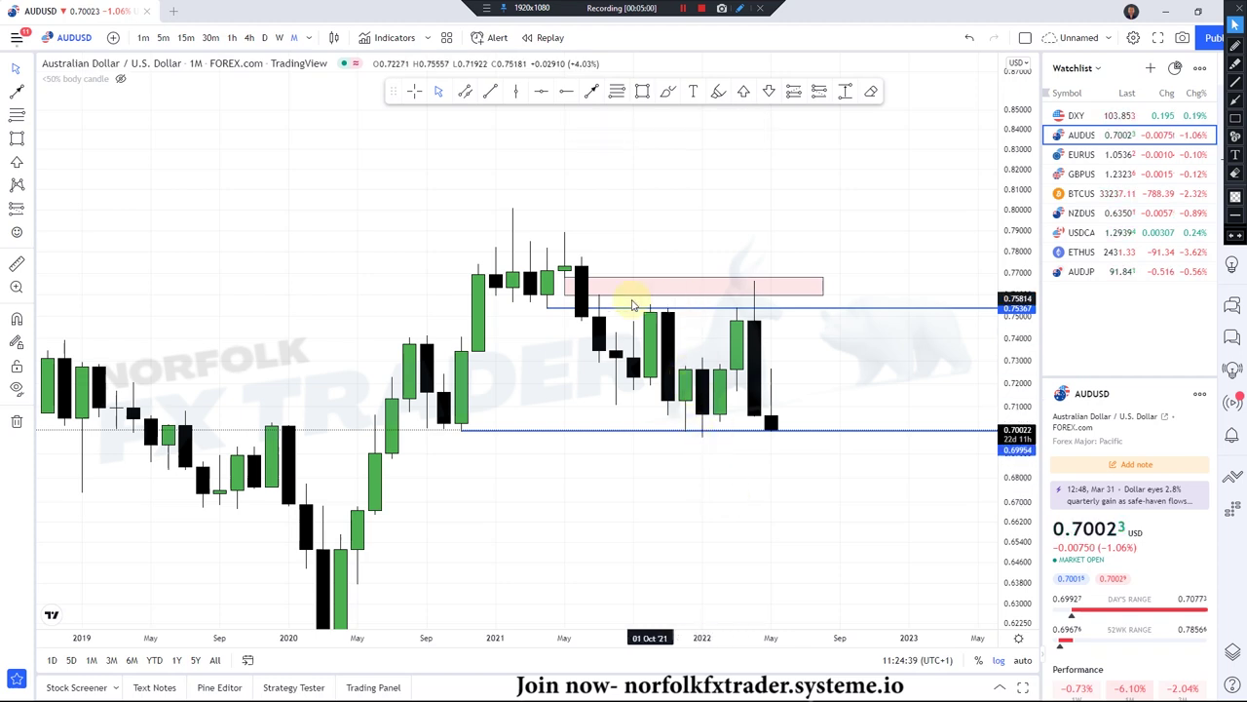
# Switch the chart to the daily timeframe.
pyautogui.click(264, 37)
pyautogui.scroll(-4, 849, 301)
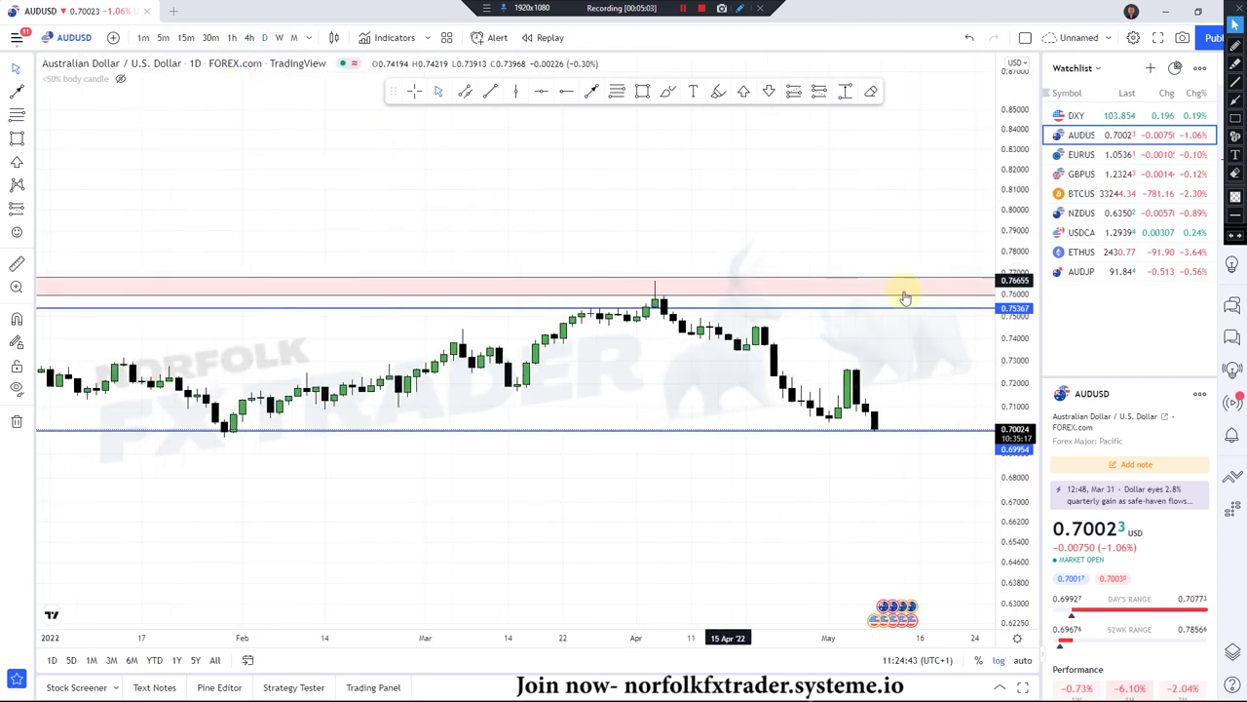
pyautogui.scroll(4, 1013, 195)
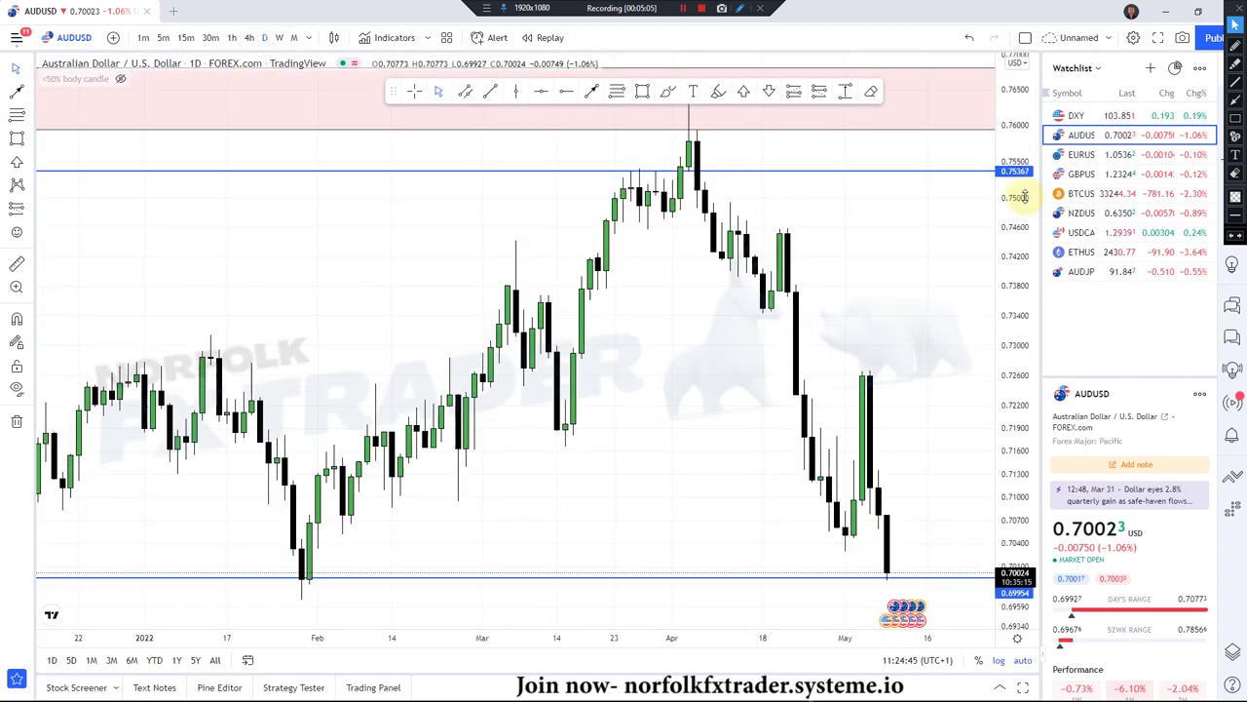
pyautogui.moveTo(669, 361); pyautogui.dragTo(607, 371)
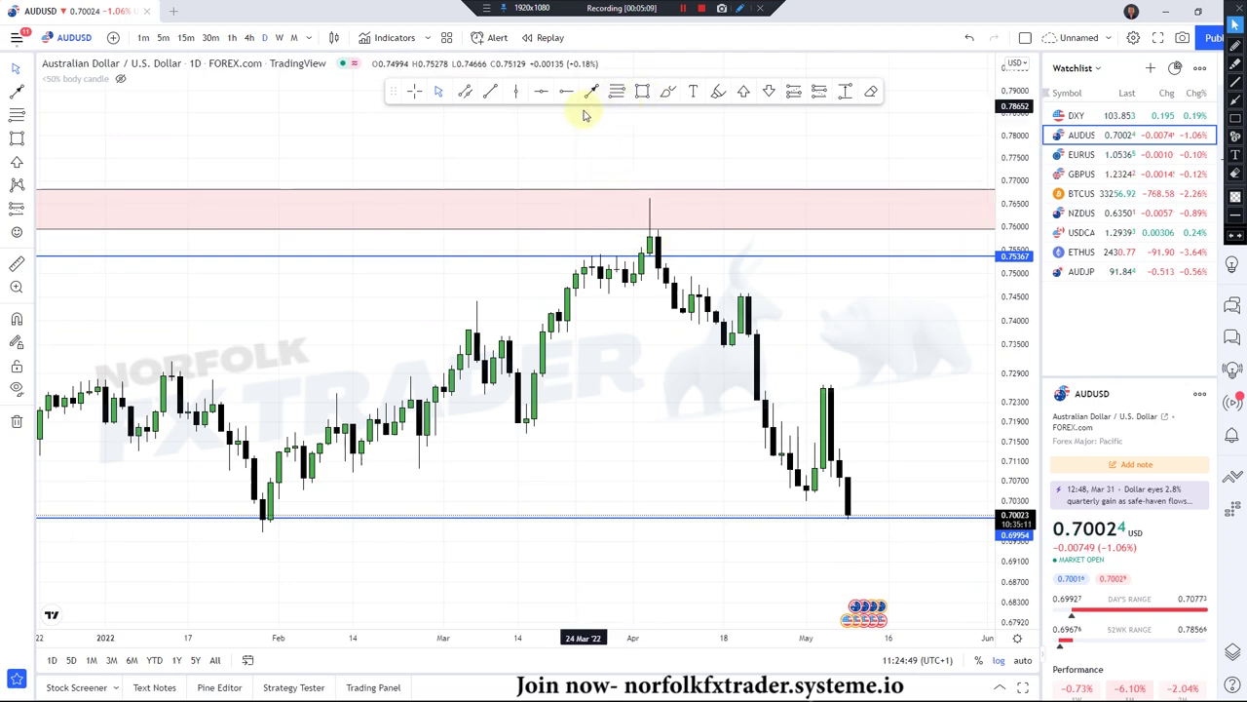
# Draw a small rectangle over the late-March 2022 highs at about 0.752–0.755 and place a down arrow mark above the 5 April high.
pyautogui.click(642, 91)
pyautogui.click(575, 252)
pyautogui.click(642, 263)
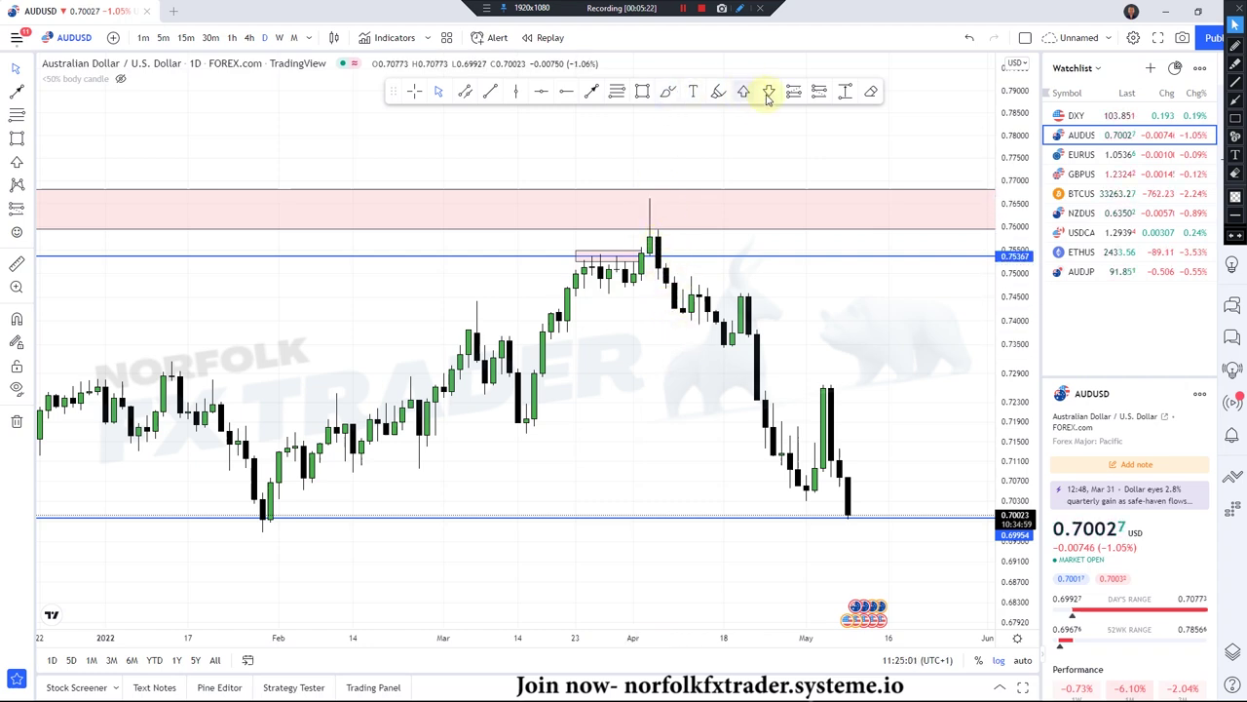
pyautogui.click(651, 183)
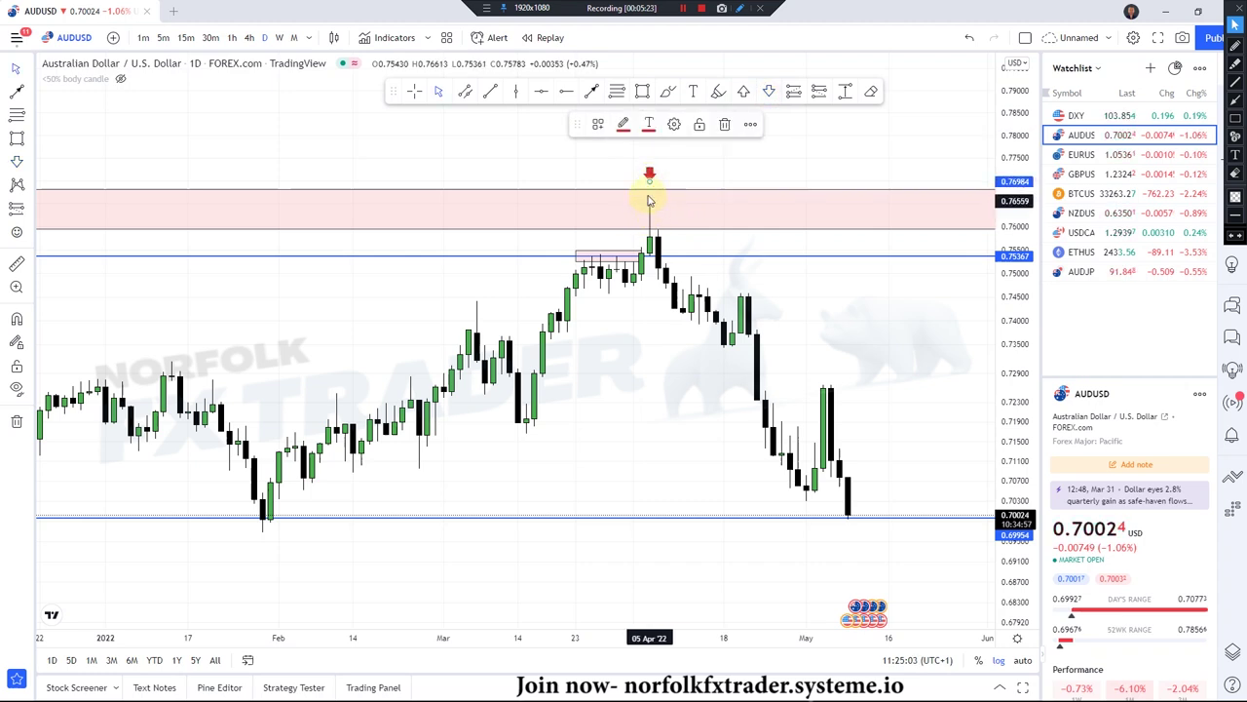
# Place a horizontal ray at the 29 March 2022 low, at 0.74590.
pyautogui.click(701, 162)
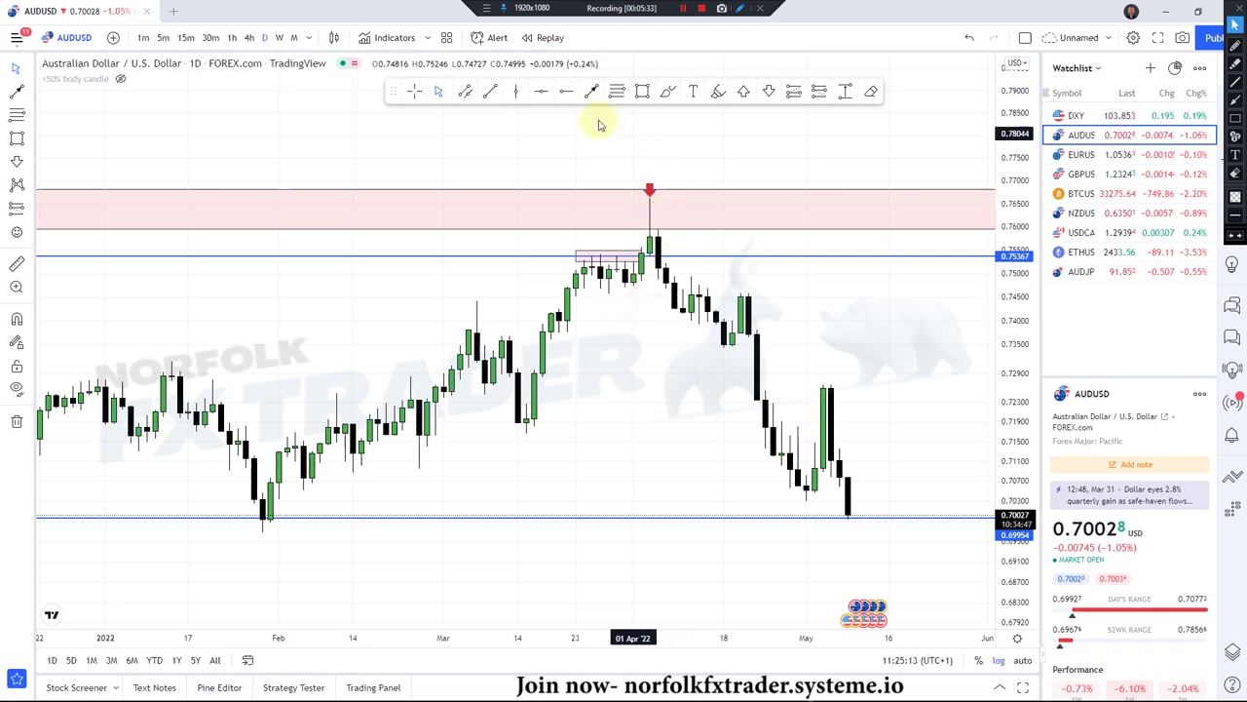
pyautogui.click(562, 97)
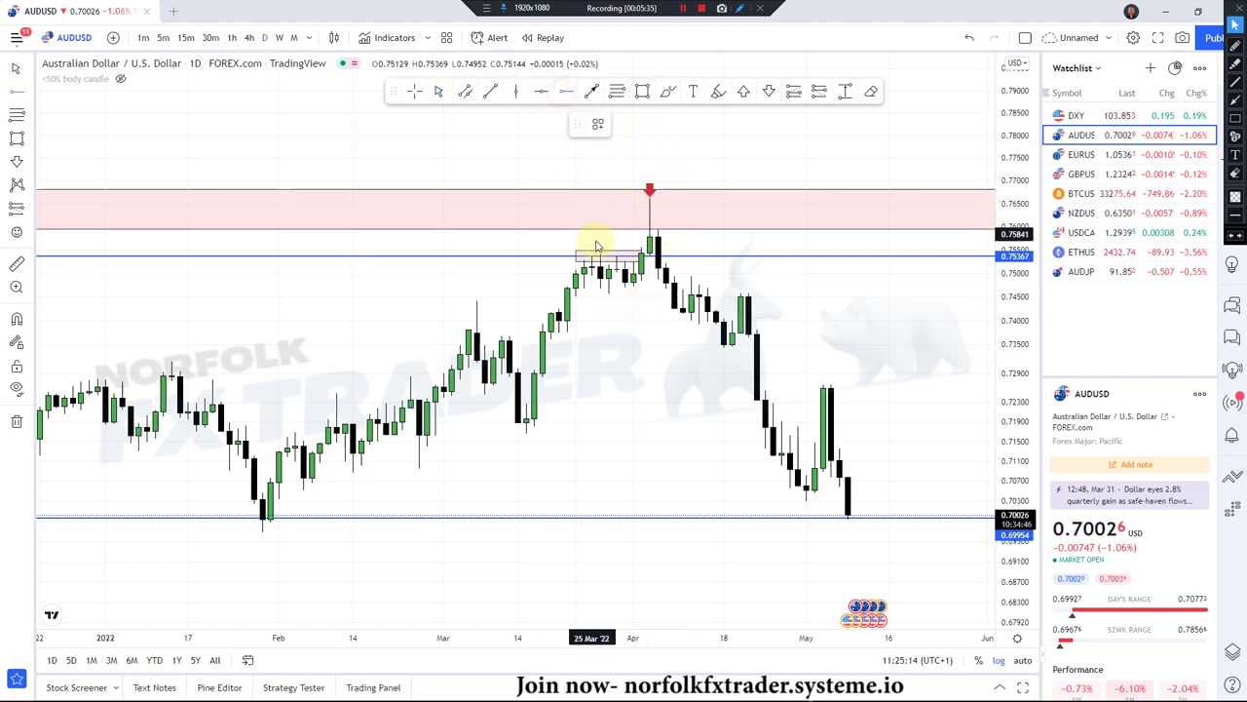
pyautogui.click(608, 292)
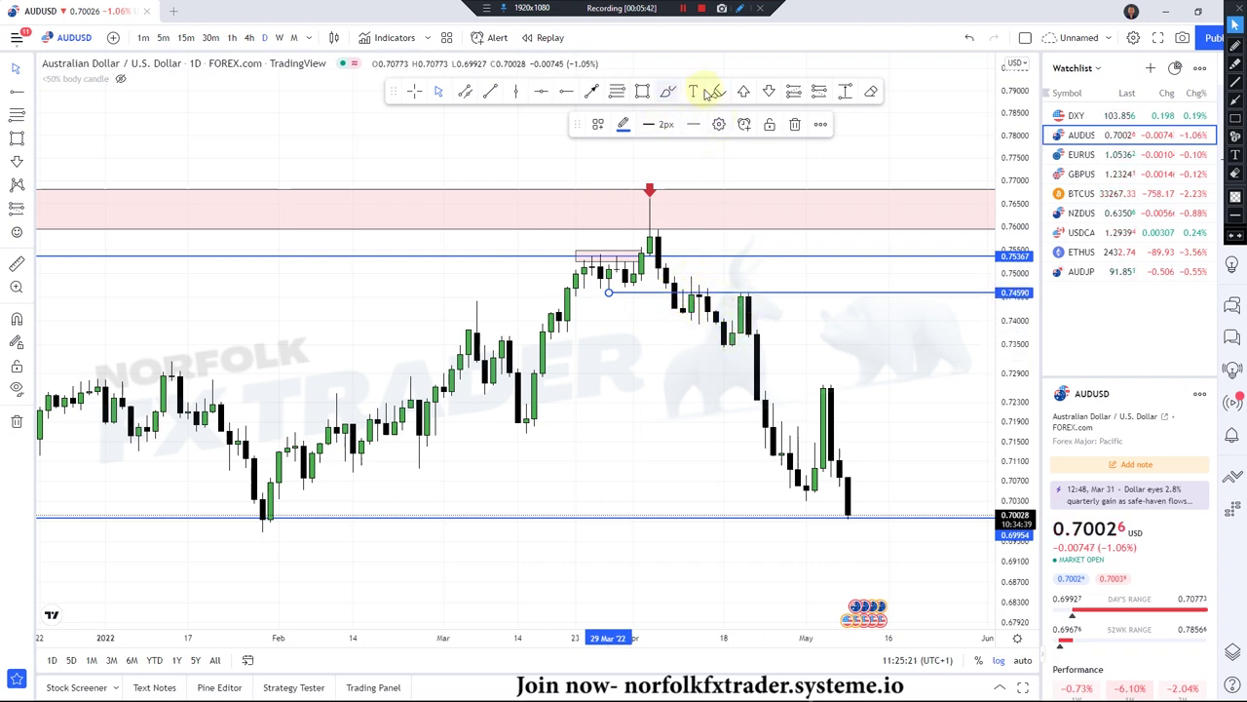
# Draw a rectangle over the mid-April 2022 highs, between about 0.742 and 0.750, and delete it.
pyautogui.click(643, 92)
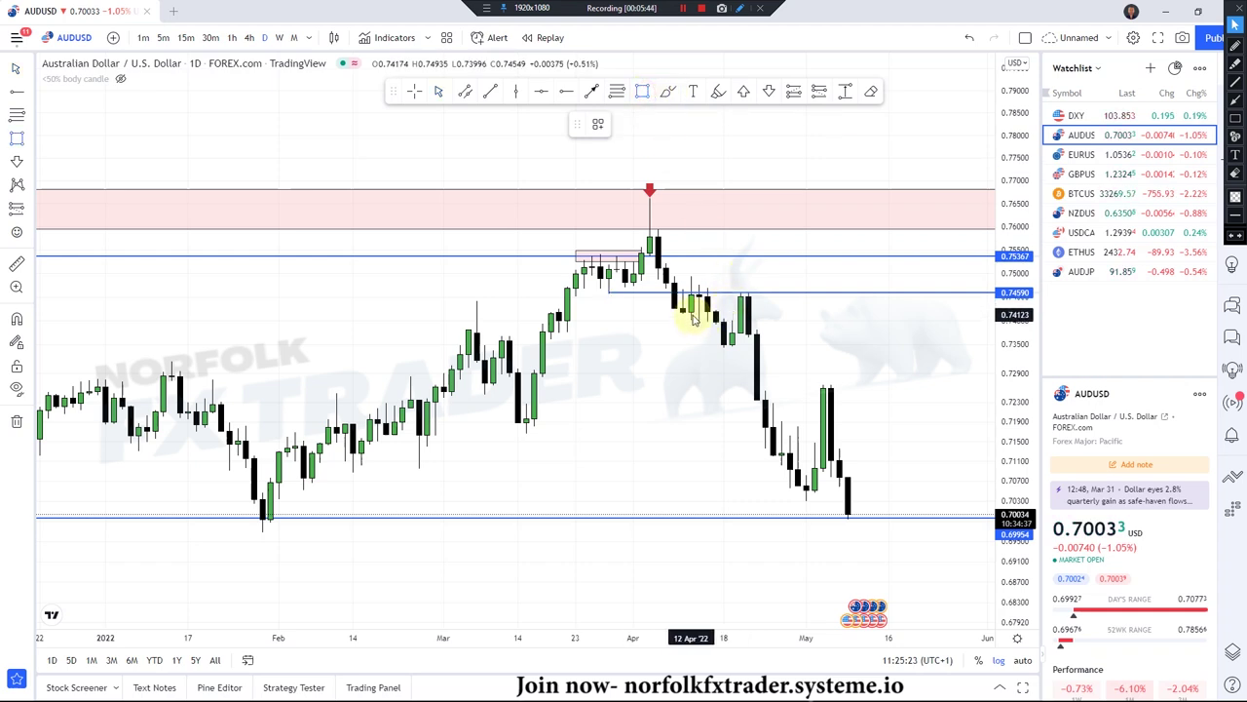
pyautogui.moveTo(691, 313); pyautogui.dragTo(807, 276)
pyautogui.click(871, 348)
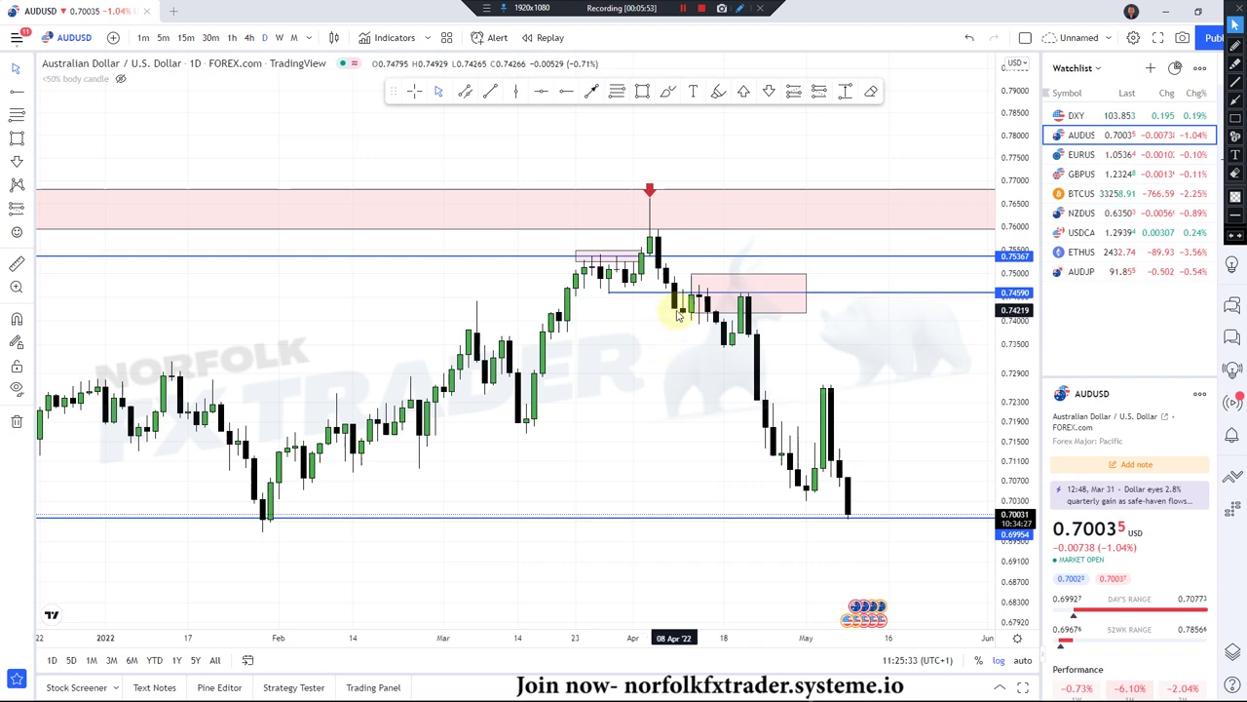
pyautogui.click(690, 275)
pyautogui.press('Delete')
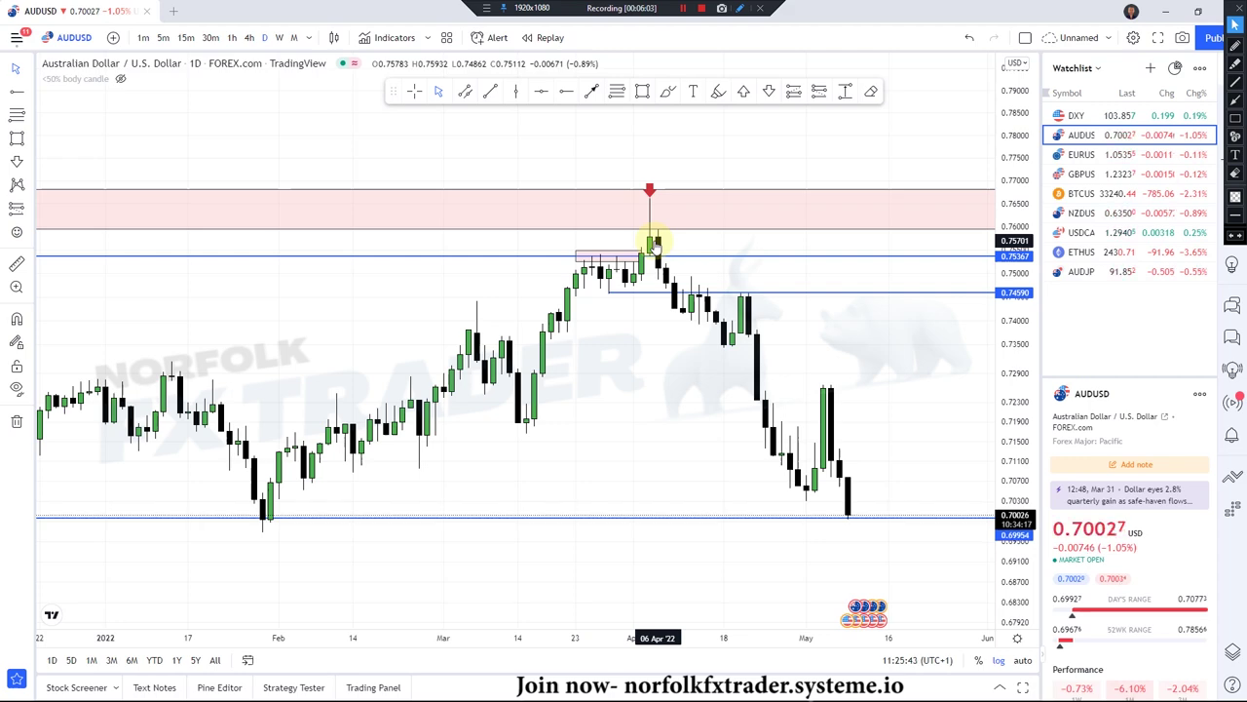
# Place a horizontal ray at the 28 October 2021 high, at 0.75575.
pyautogui.scroll(-5, 604, 321)
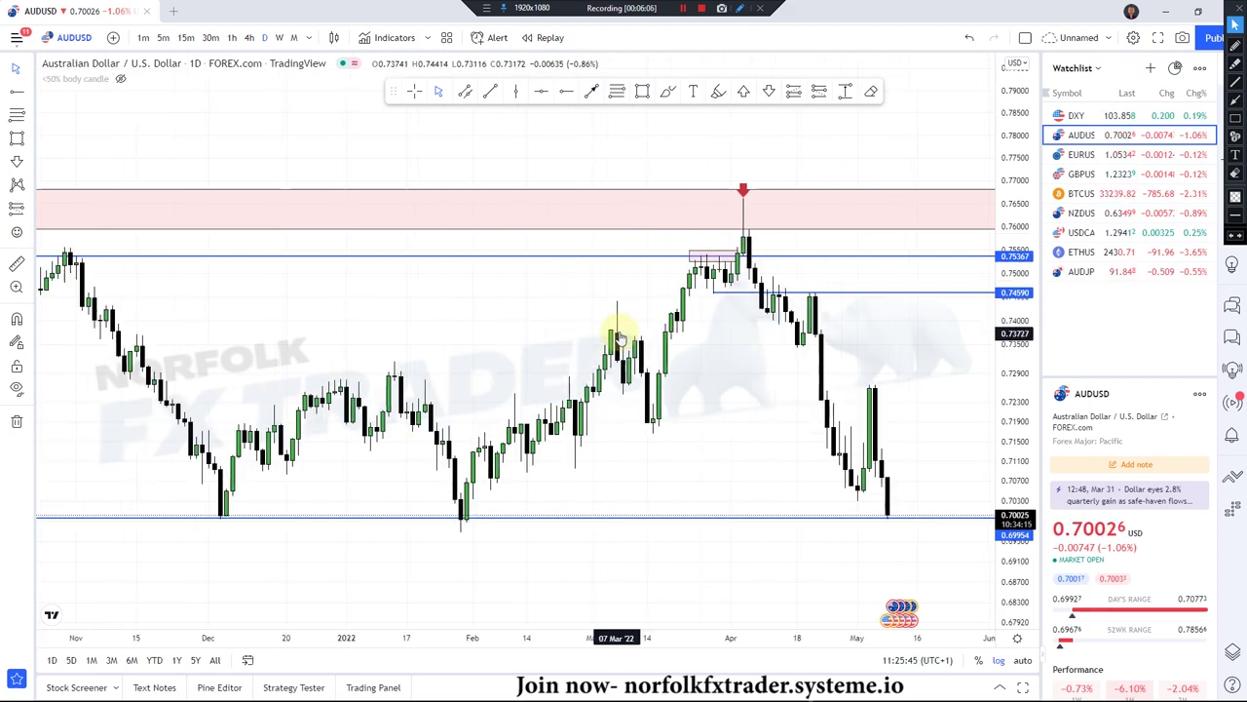
pyautogui.scroll(-5, 397, 333)
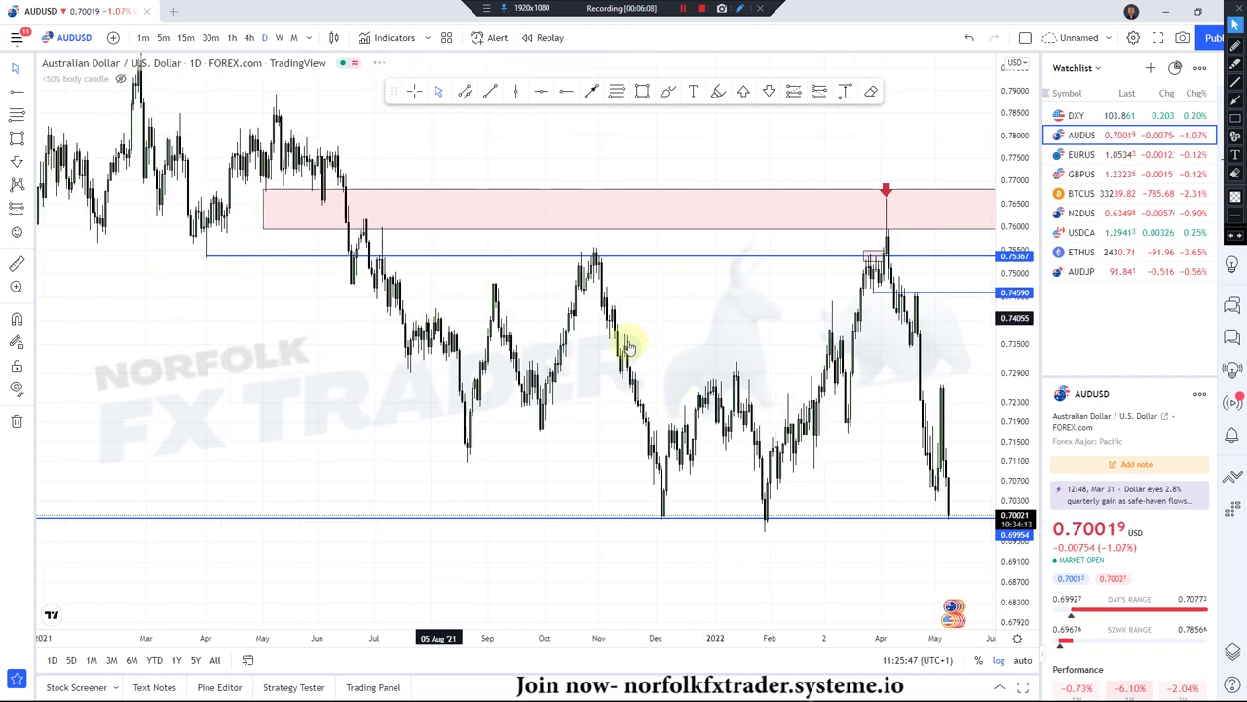
pyautogui.click(566, 92)
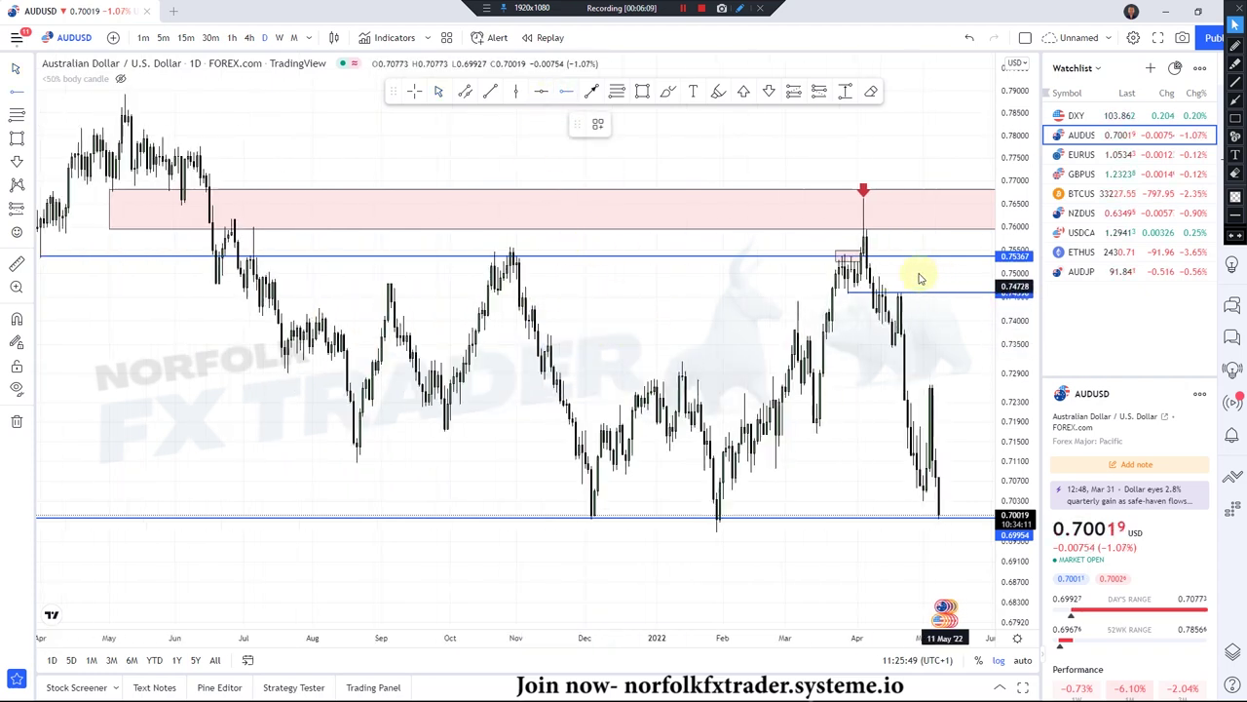
pyautogui.click(509, 249)
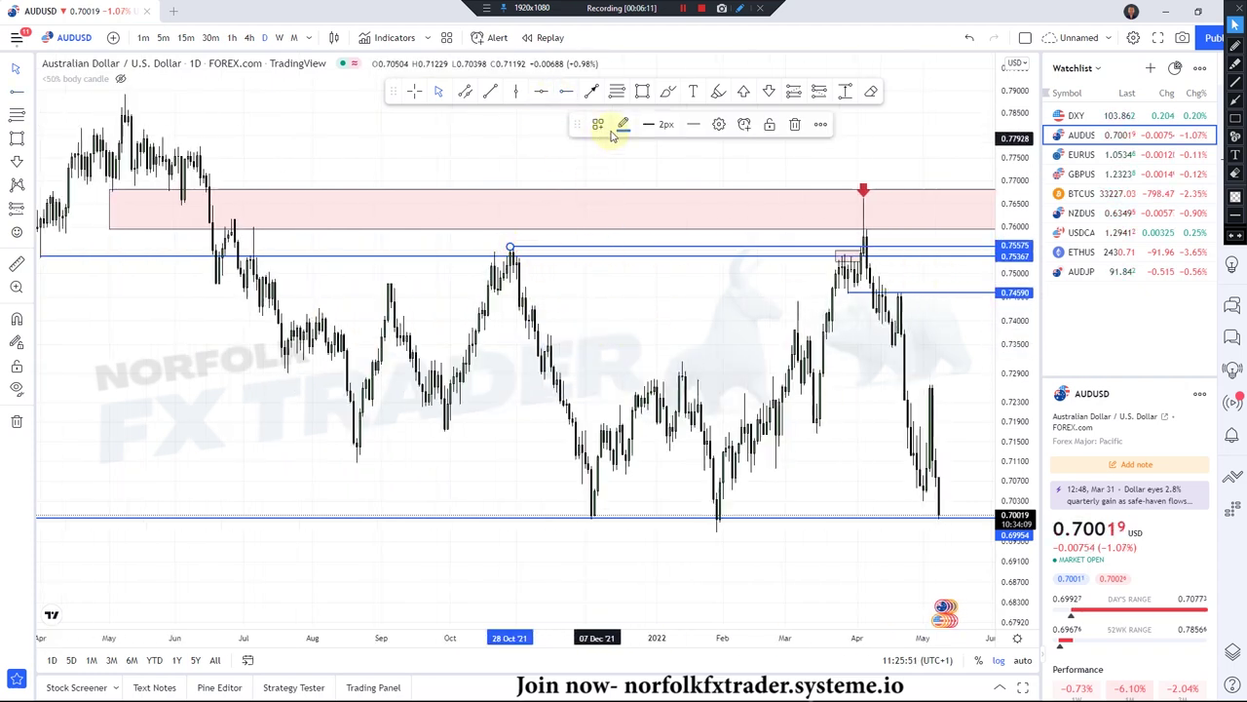
# Place horizontal rays at the 6 July 2021 high at 0.75995 and the late-June 2021 high at 0.76192.
pyautogui.click(567, 93)
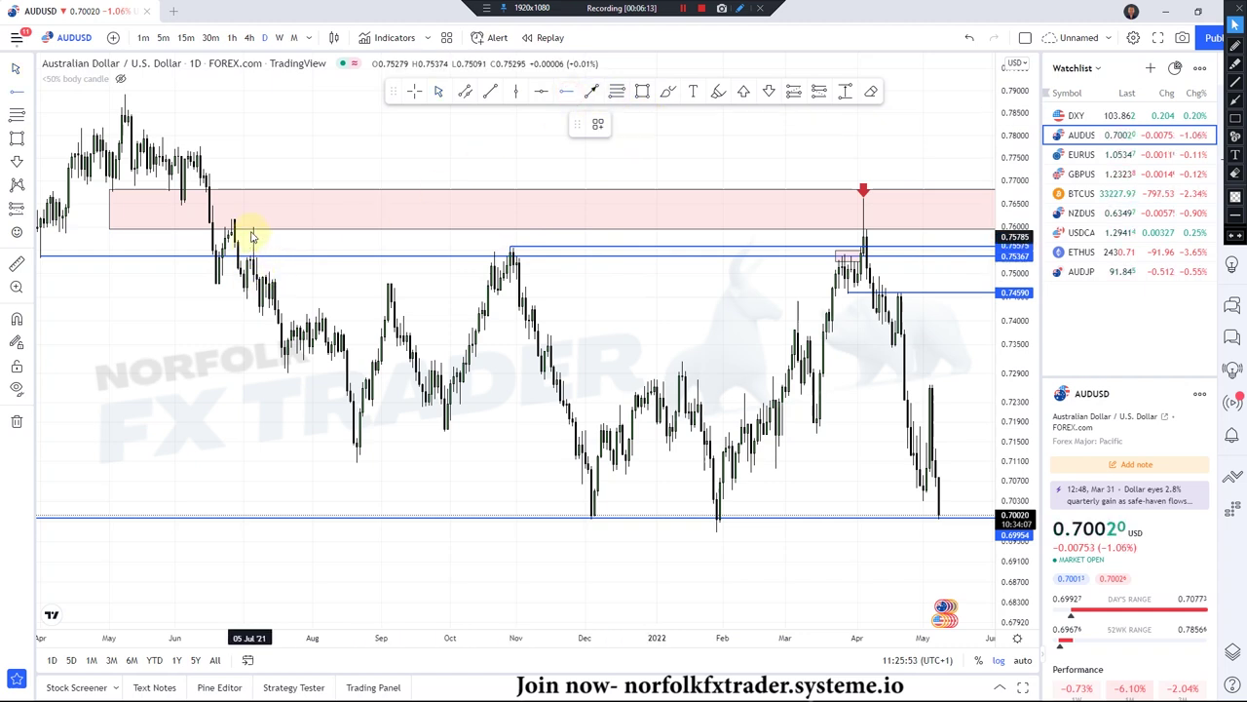
pyautogui.click(254, 234)
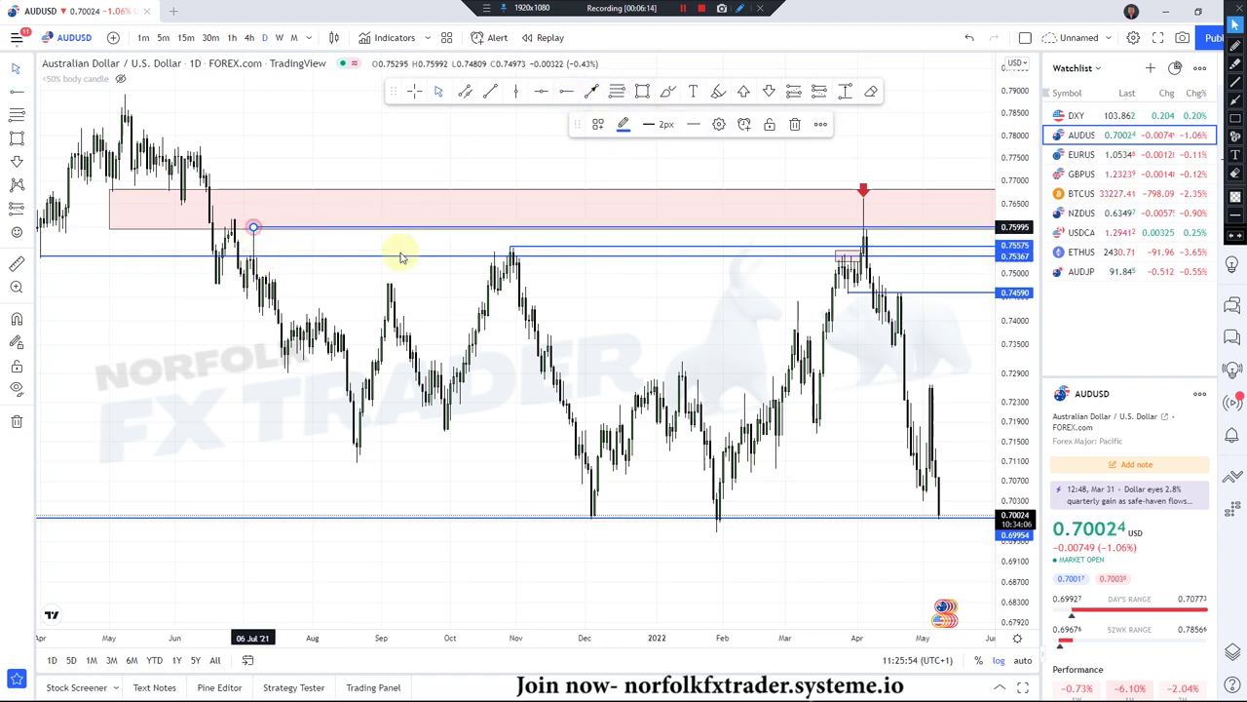
pyautogui.click(570, 95)
pyautogui.click(232, 220)
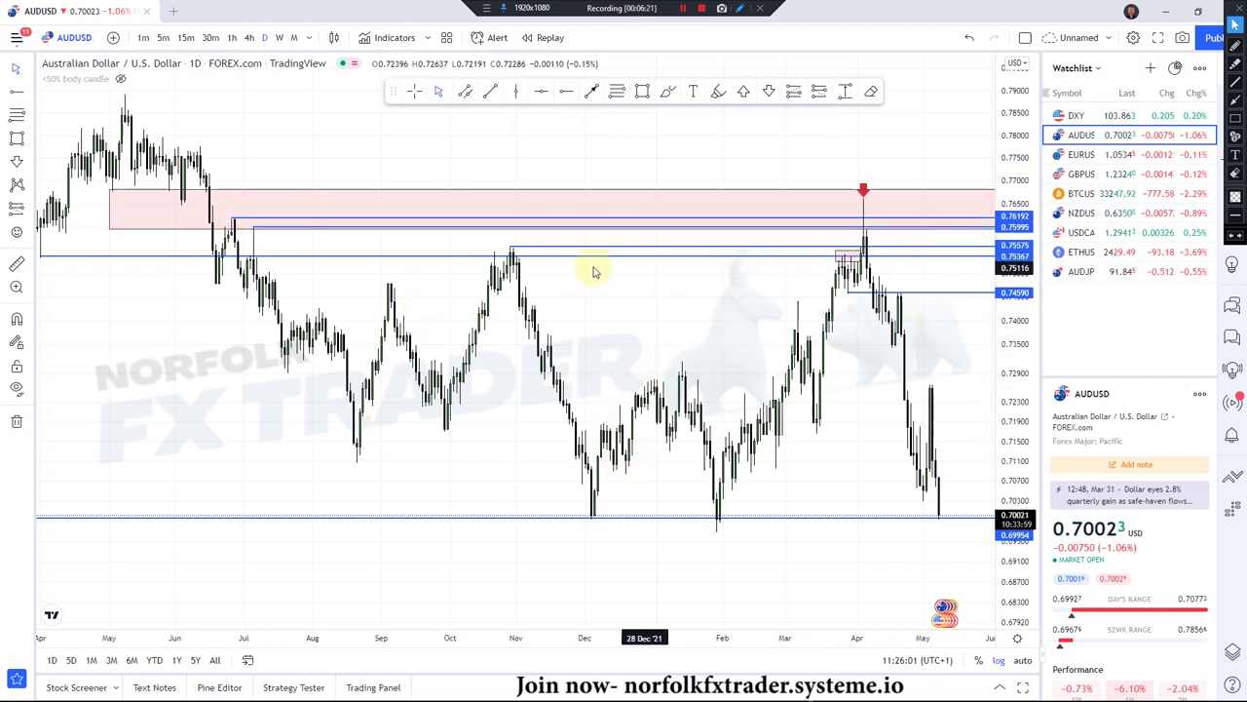
# Delete the horizontal ray starting at the late-October 2021 high.
pyautogui.click(509, 249)
pyautogui.click(530, 258)
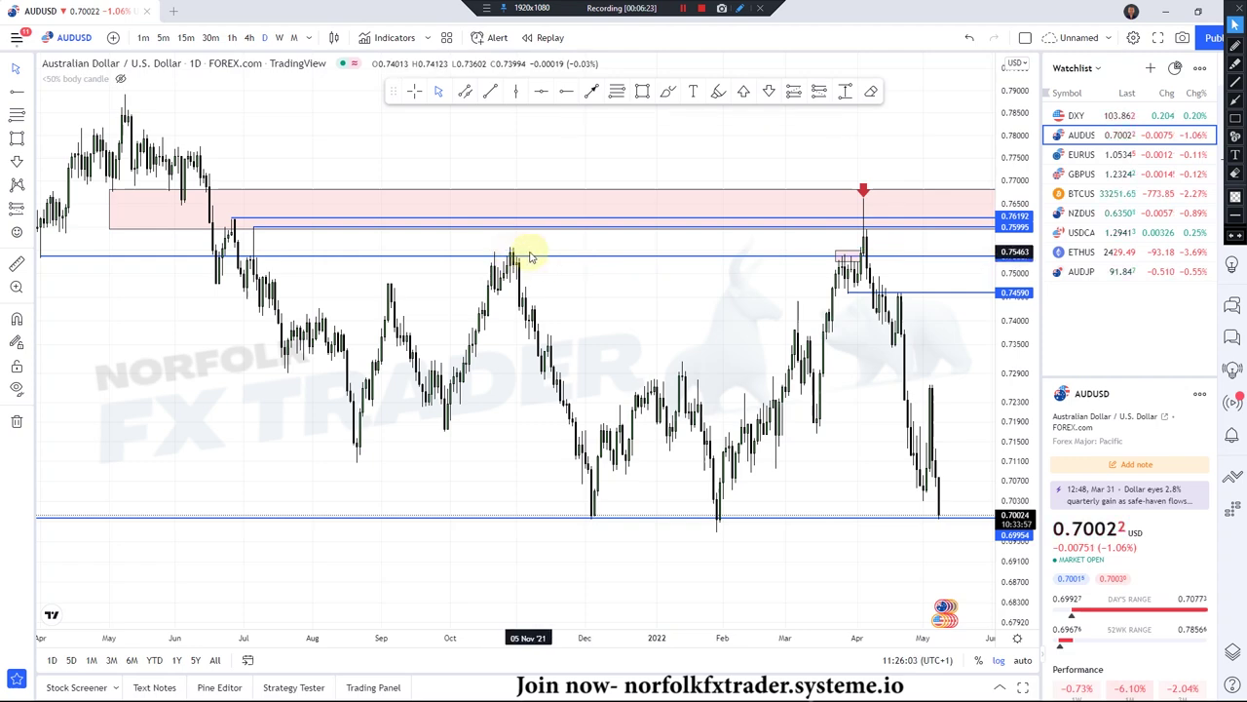
# Draw a rectangle from 15 June 2021 to 11 April 2022 between about 0.7643 and 0.7674 and apply the Imbalance template.
pyautogui.scroll(5, 613, 292)
pyautogui.scroll(2, 696, 312)
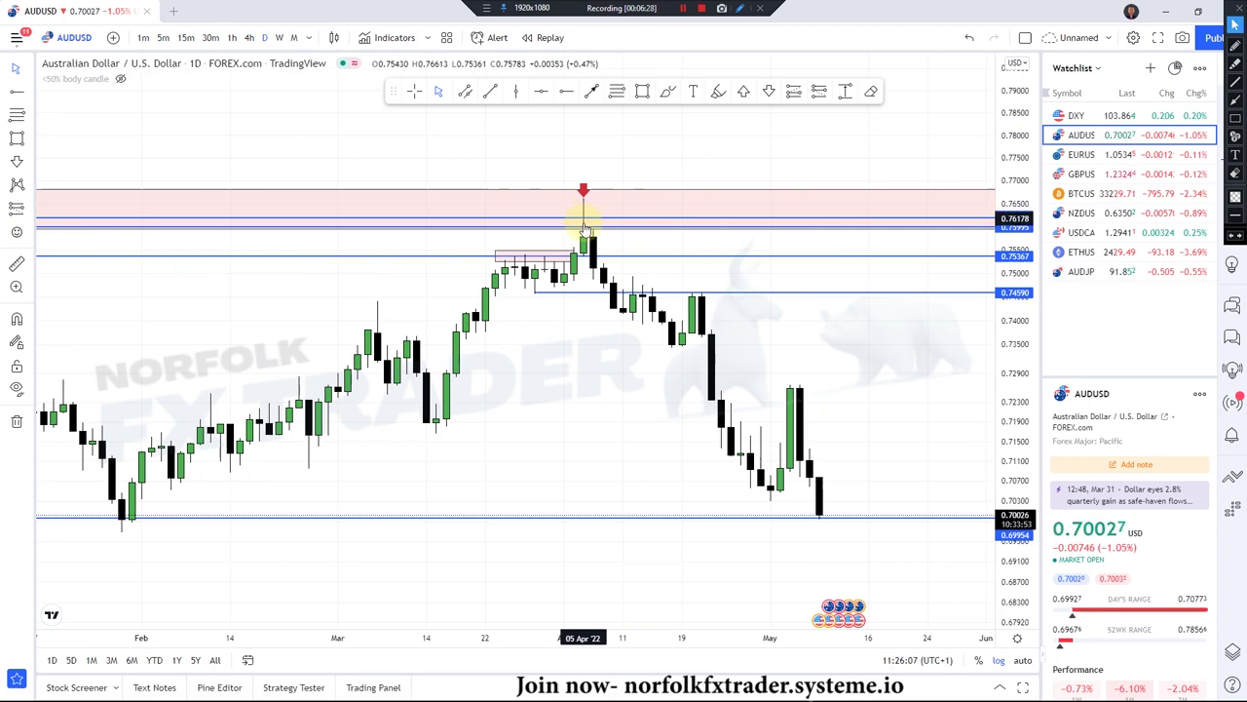
pyautogui.scroll(-8, 451, 301)
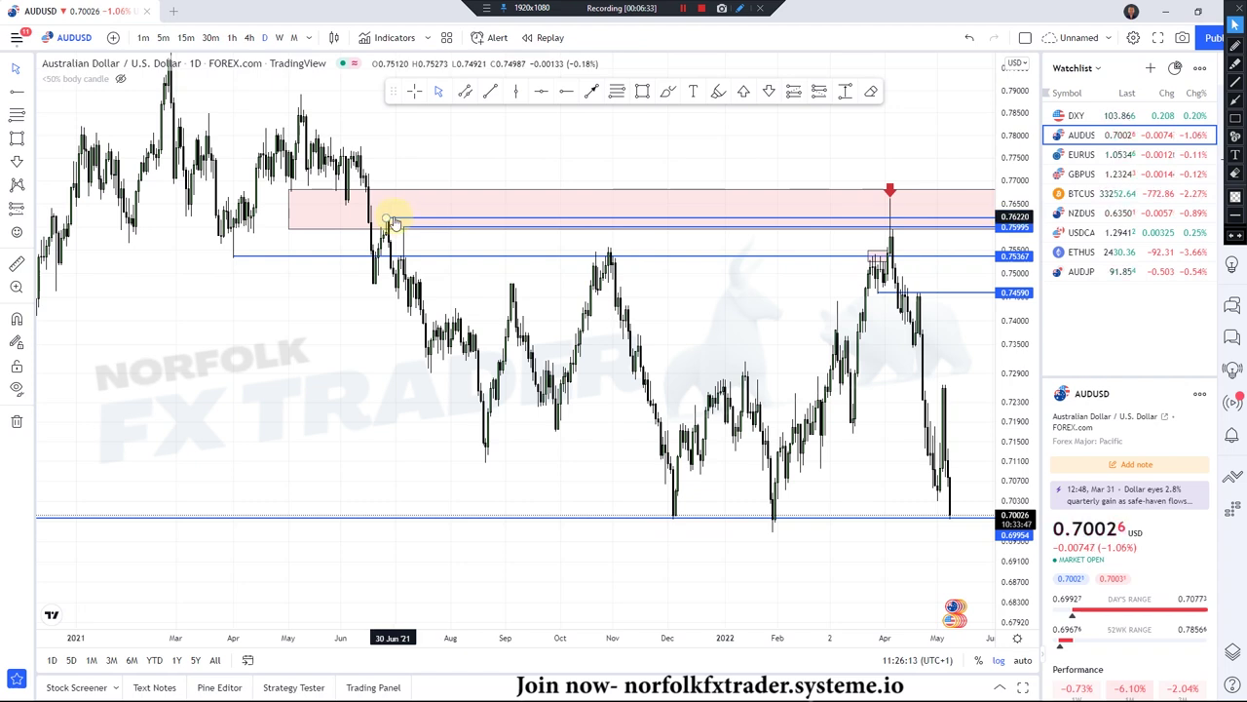
pyautogui.moveTo(395, 242)
pyautogui.mouseDown()
pyautogui.moveTo(376, 278)
pyautogui.moveTo(387, 226)
pyautogui.mouseUp()
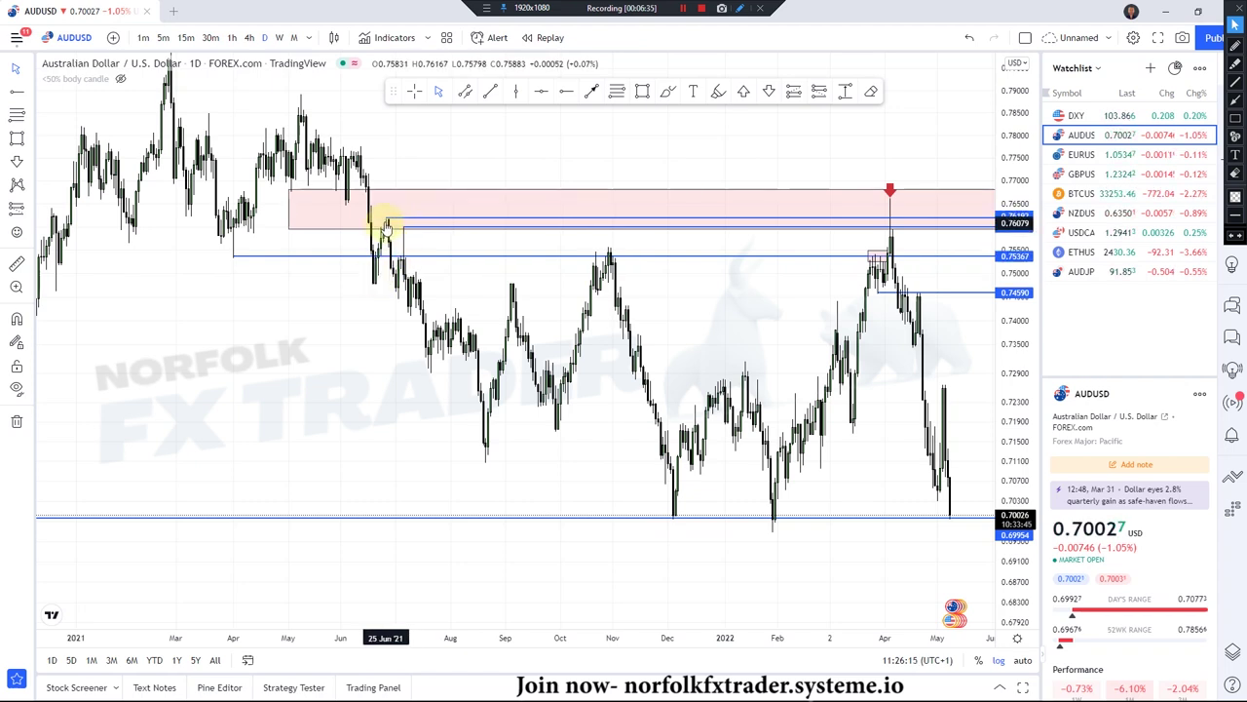
pyautogui.scroll(3, 244, 287)
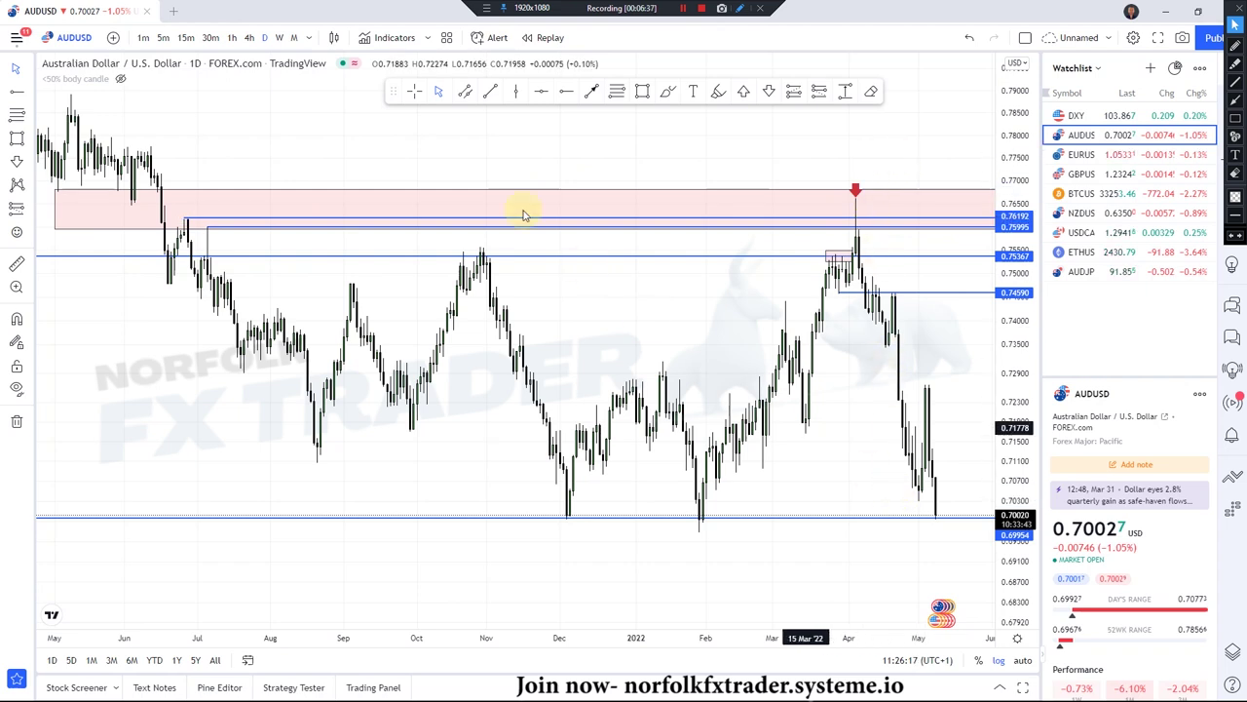
pyautogui.click(643, 89)
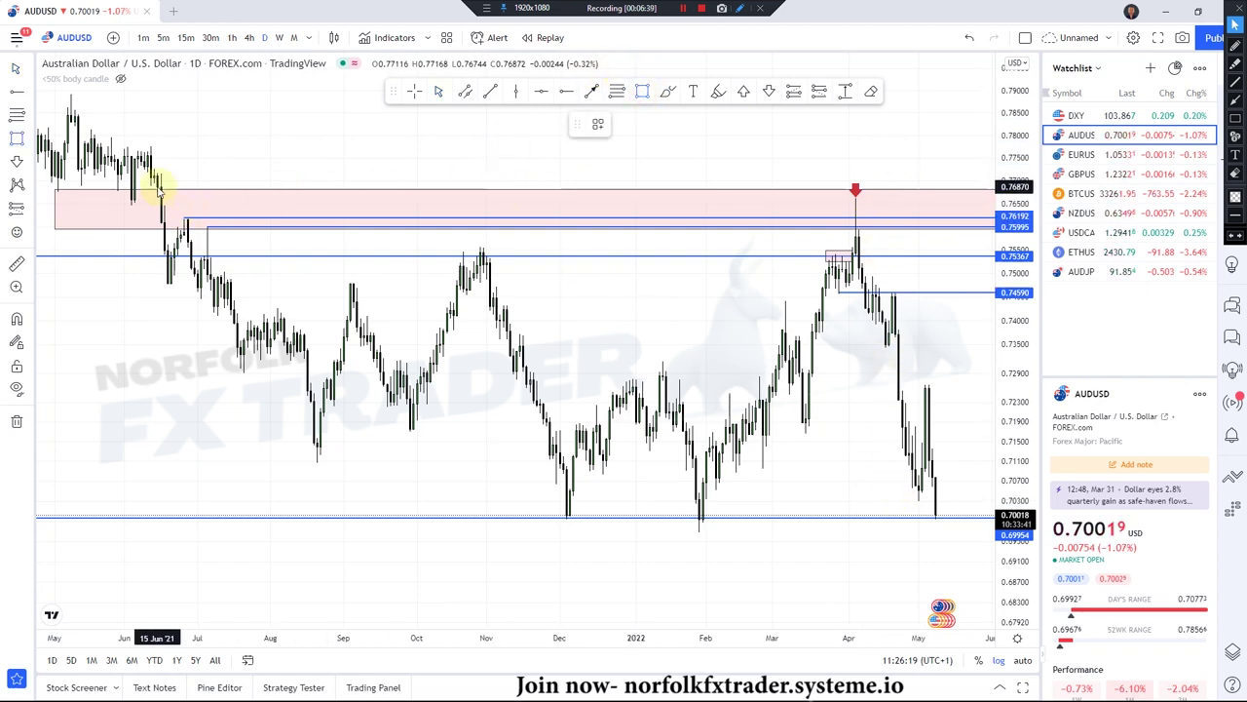
pyautogui.moveTo(156, 192); pyautogui.dragTo(869, 207)
pyautogui.click(599, 124)
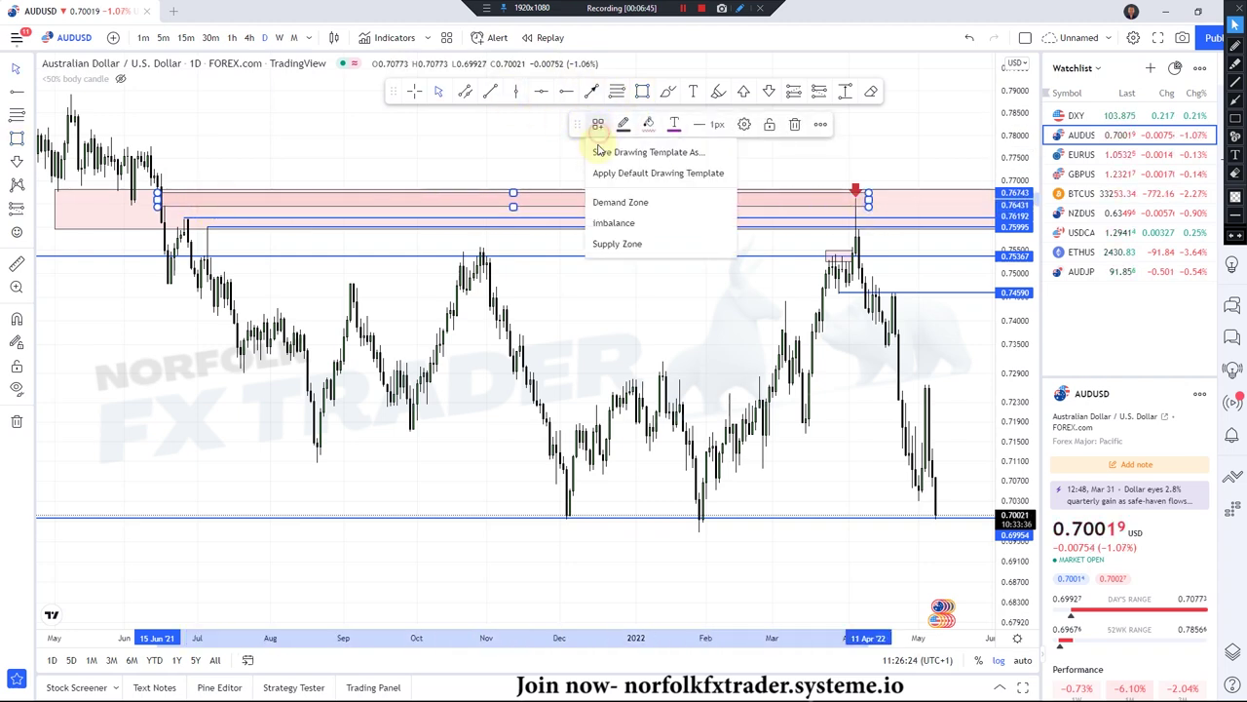
pyautogui.click(604, 220)
pyautogui.click(659, 334)
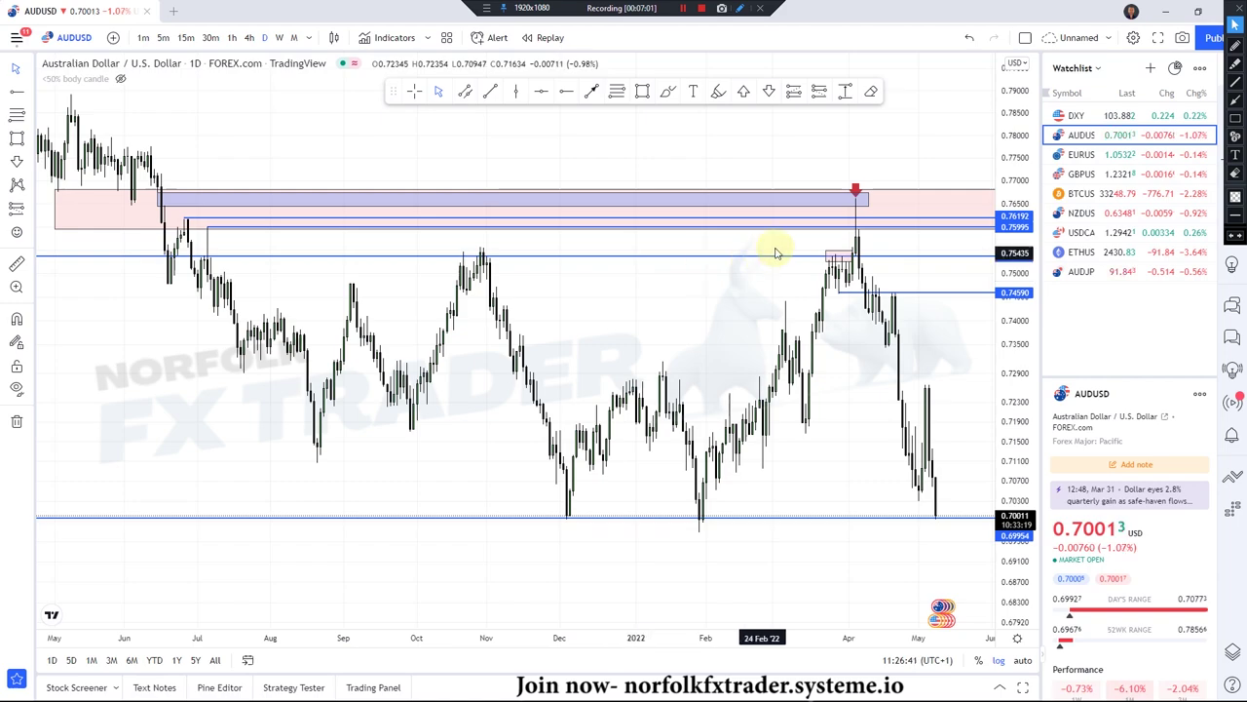
# In the NFXT Forex Masterclass course page, open the Join The Private Community lesson and look through the module list.
pyautogui.click(843, 210)
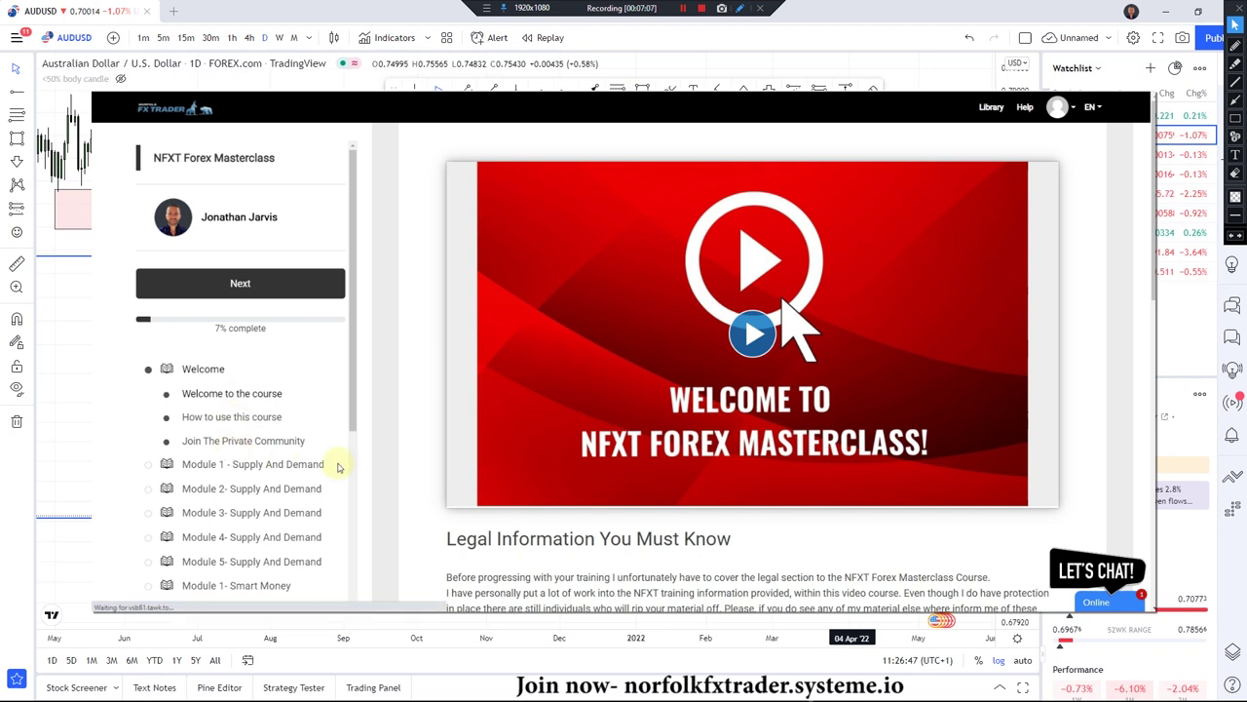
pyautogui.click(270, 441)
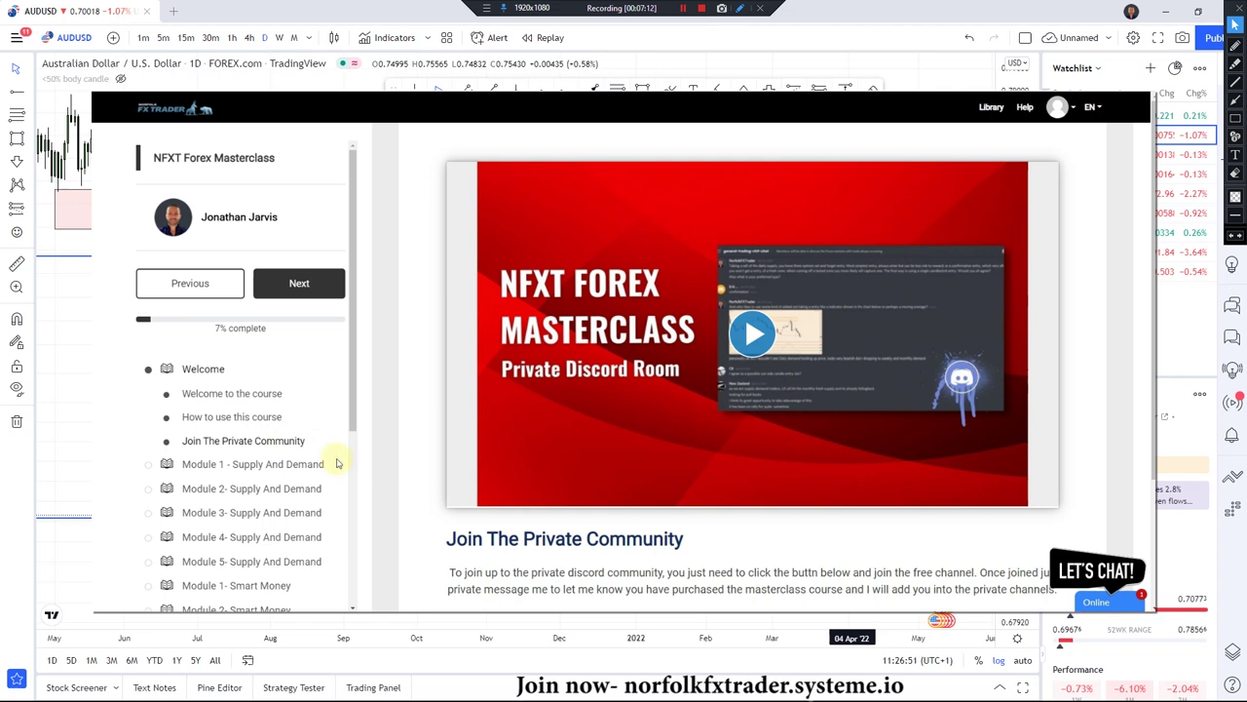
pyautogui.scroll(-5, 204, 467)
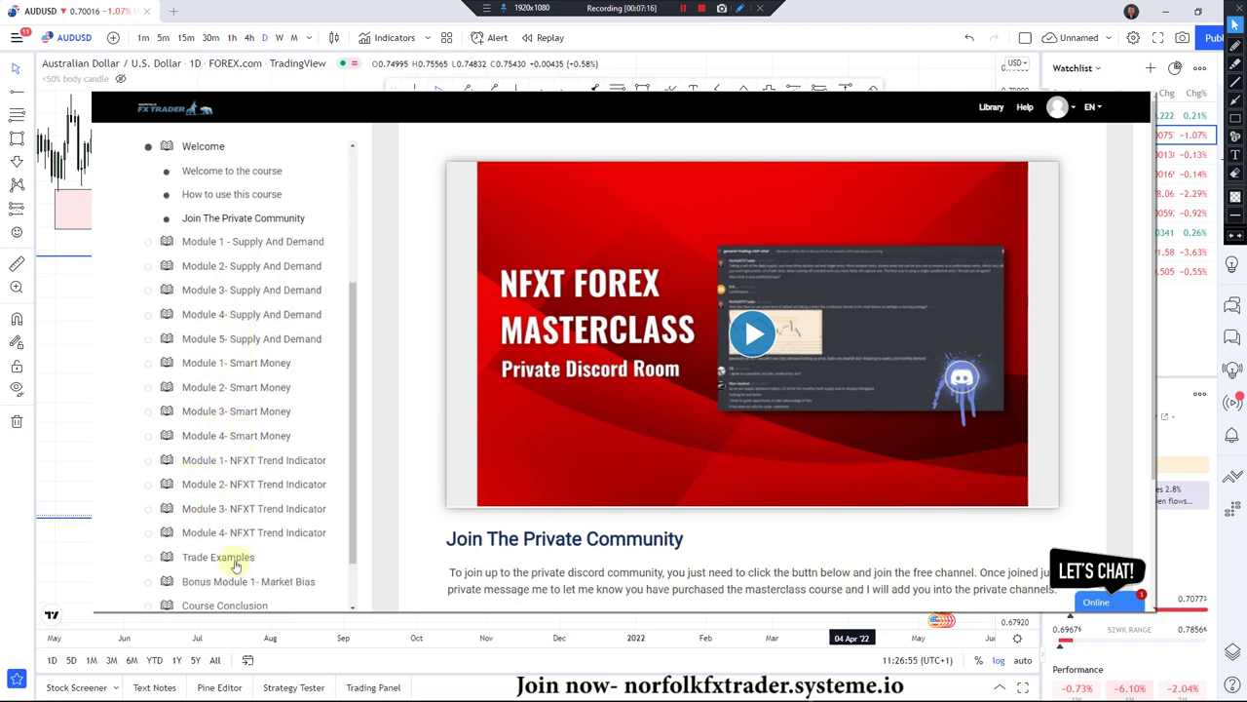
pyautogui.scroll(-1, 228, 584)
pyautogui.scroll(4, 238, 390)
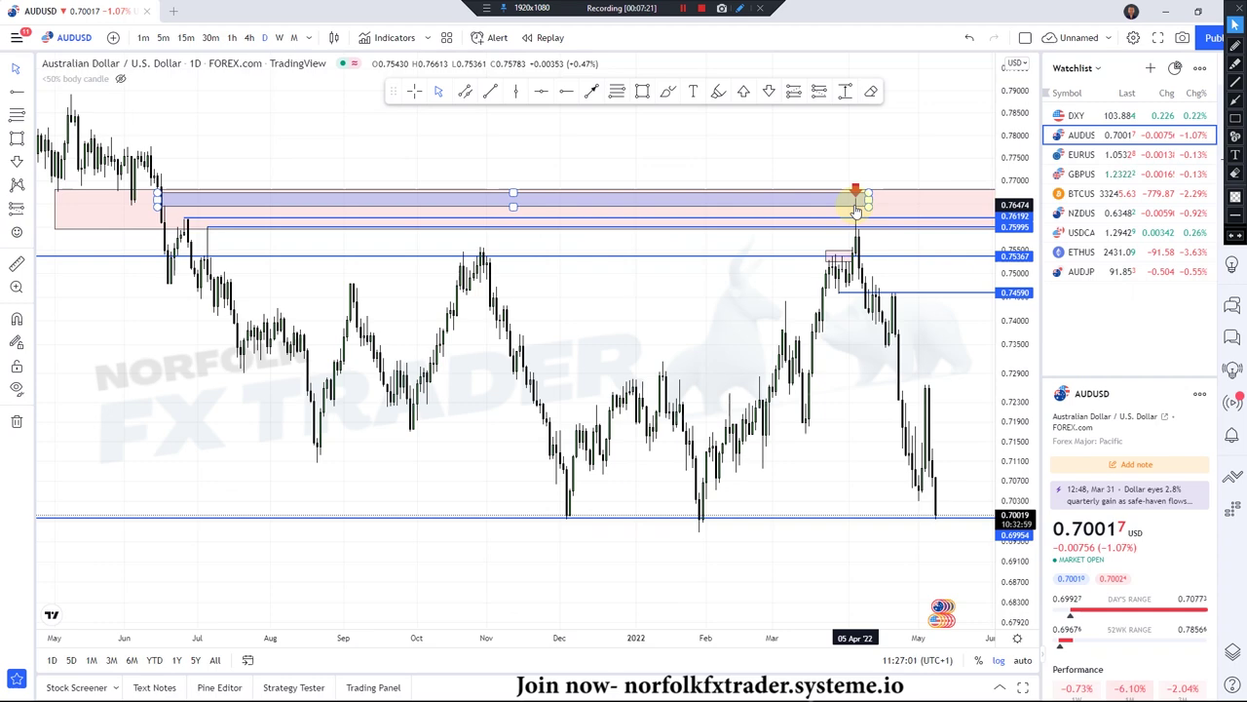
# Circle the late-February 2021 high, the early-April low and the May high with the Brush, and undo the circles.
pyautogui.moveTo(351, 357); pyautogui.dragTo(746, 439)
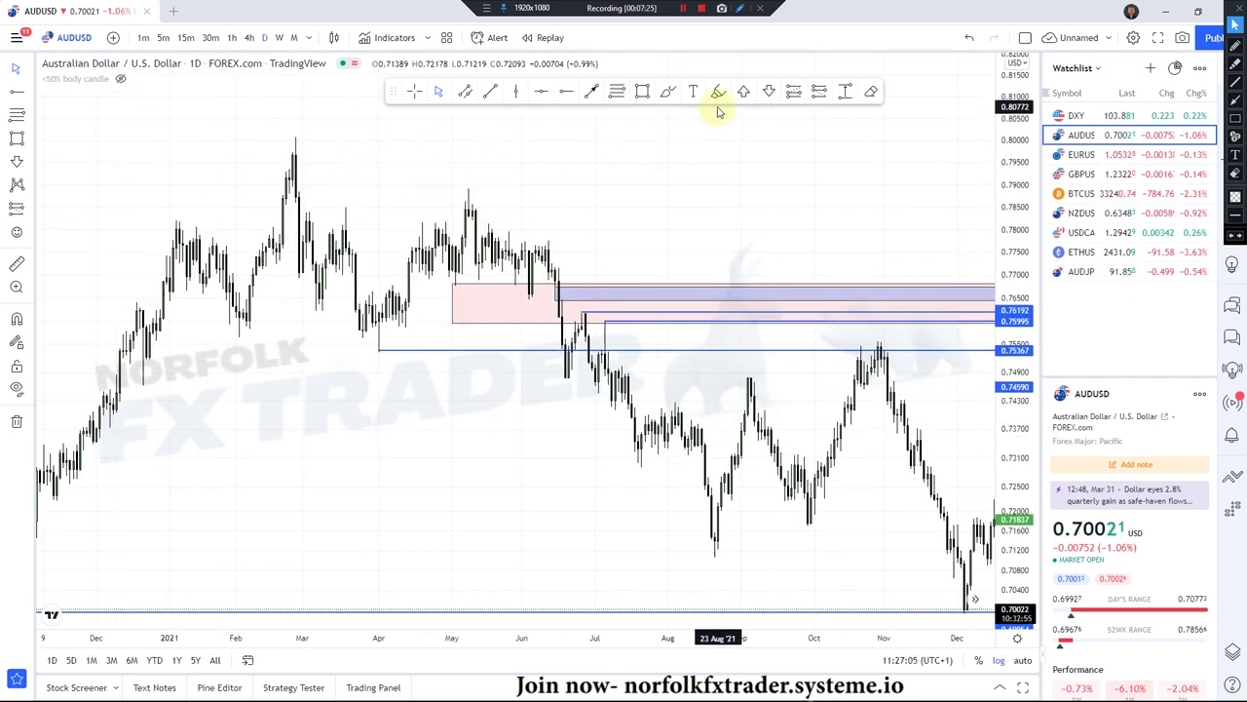
pyautogui.click(666, 92)
pyautogui.moveTo(286, 121)
pyautogui.mouseDown()
pyautogui.moveTo(264, 130)
pyautogui.moveTo(315, 123)
pyautogui.moveTo(285, 124)
pyautogui.mouseUp()
pyautogui.moveTo(361, 348); pyautogui.dragTo(387, 334)
pyautogui.moveTo(474, 173)
pyautogui.mouseDown()
pyautogui.moveTo(447, 186)
pyautogui.moveTo(476, 193)
pyautogui.mouseUp()
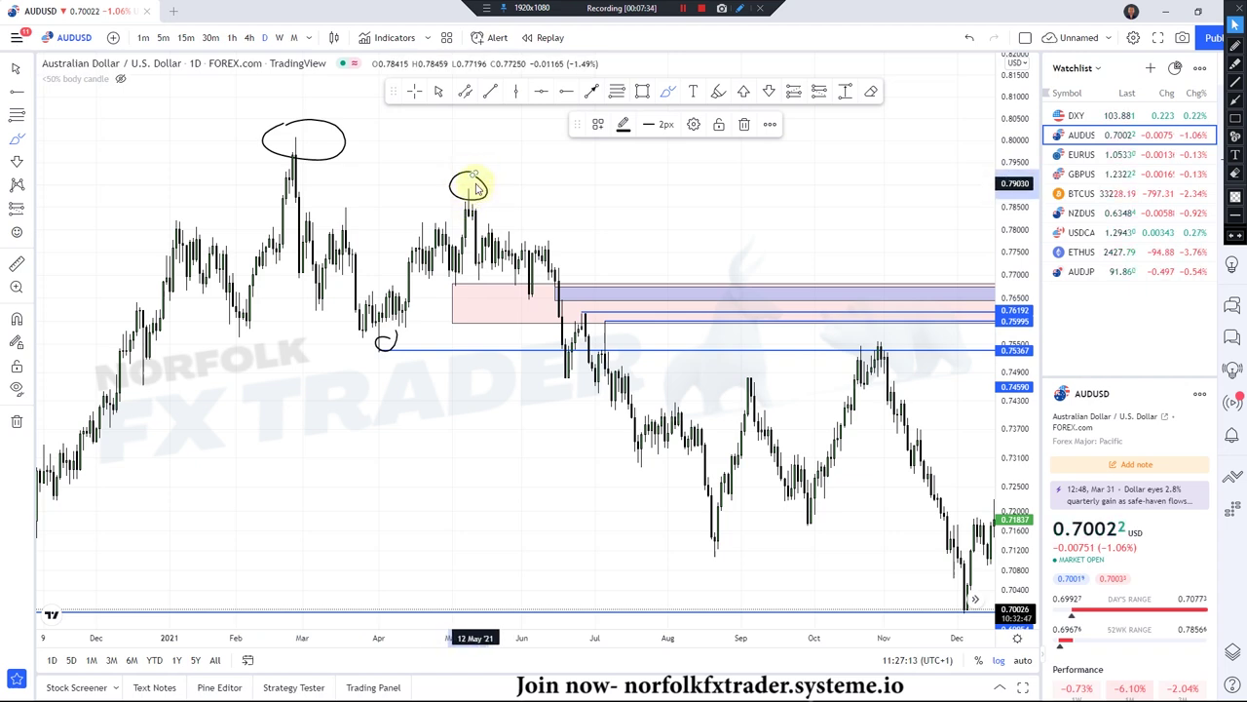
pyautogui.click(968, 39)
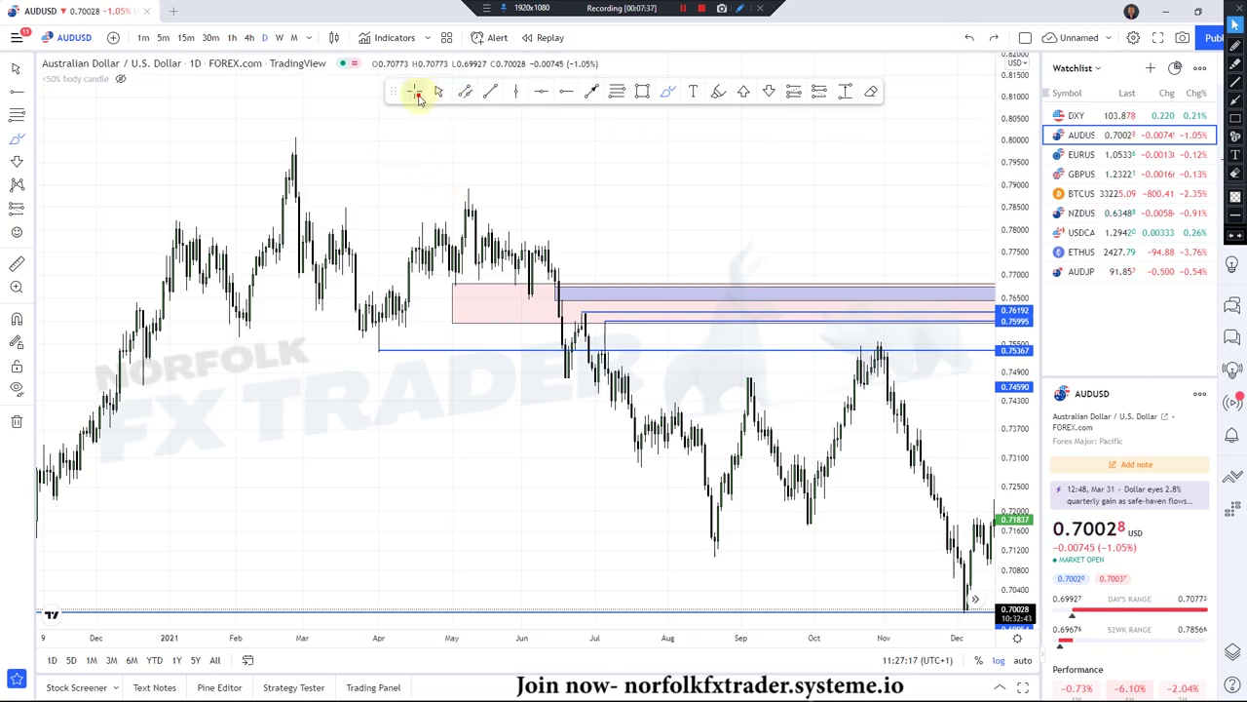
# Switch to the cross cursor and place a horizontal ray at the 17 February 2021 low, at 0.77245.
pyautogui.moveTo(342, 173); pyautogui.dragTo(677, 189)
pyautogui.scroll(5, 638, 340)
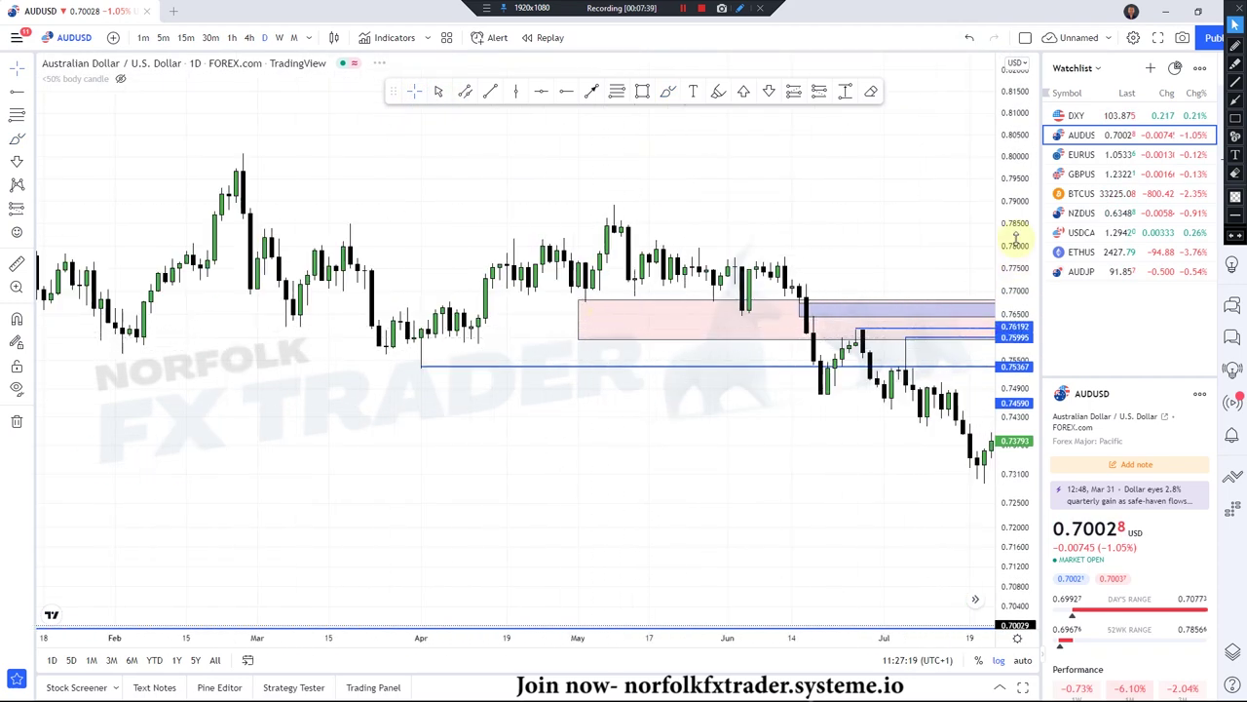
pyautogui.moveTo(468, 243); pyautogui.dragTo(624, 270)
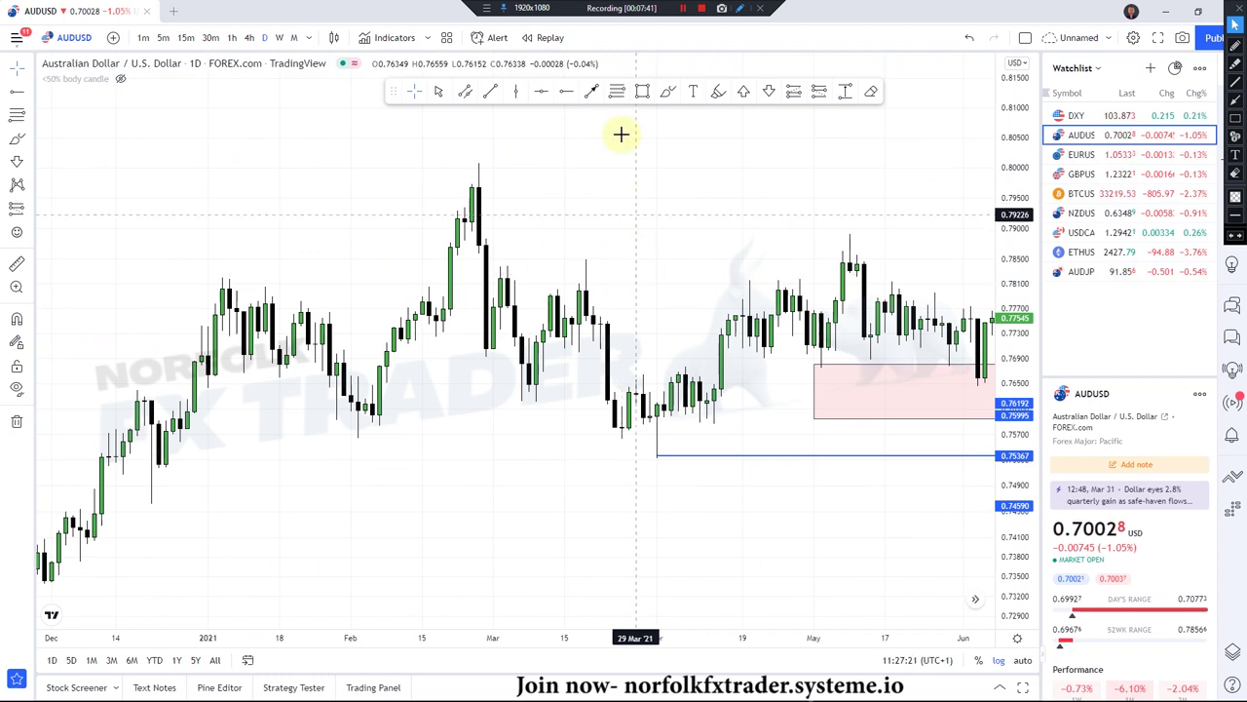
pyautogui.click(566, 91)
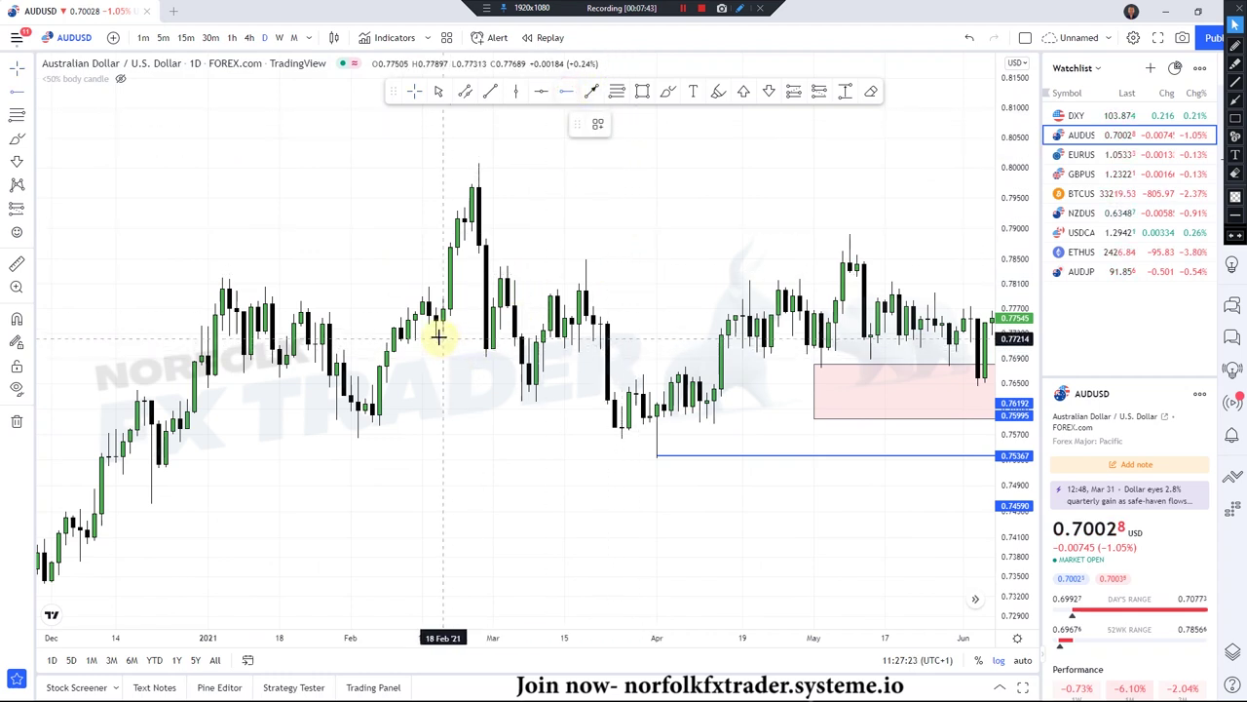
pyautogui.click(437, 337)
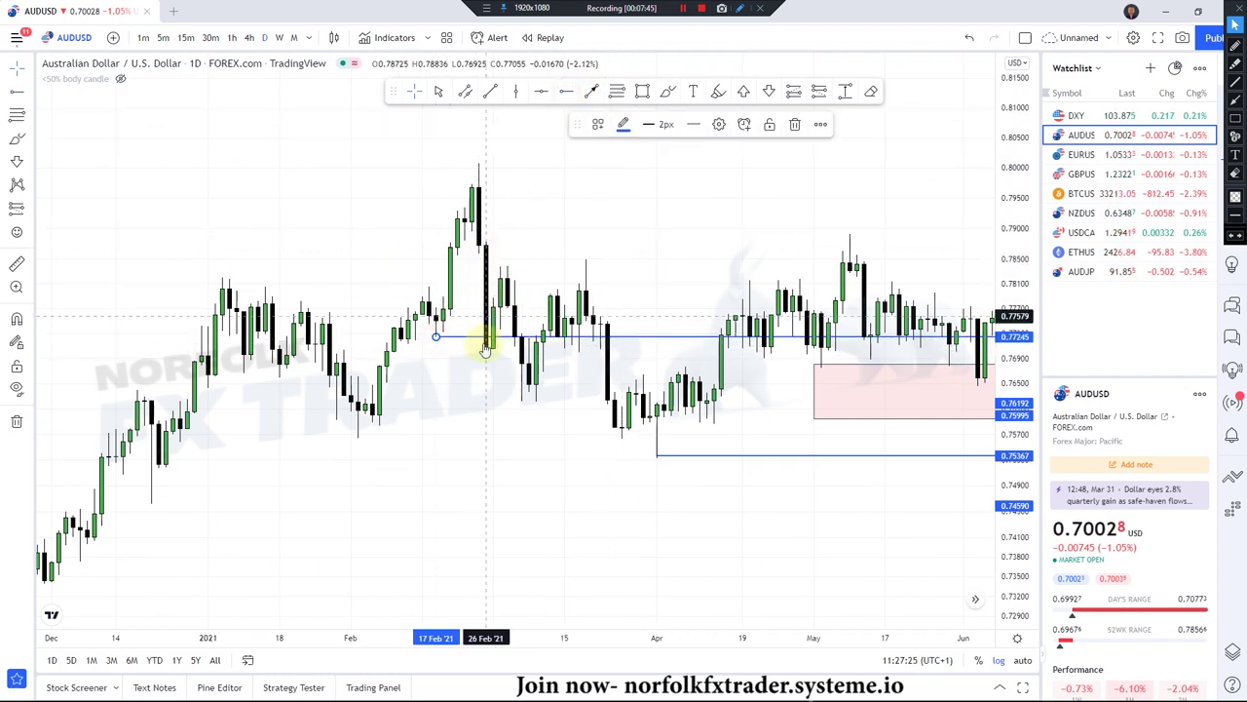
# Draw a rectangle from 24 February to 3 June 2021 between 0.79088 and 0.80096 and apply the Supply Zone template.
pyautogui.click(648, 95)
pyautogui.moveTo(471, 223); pyautogui.dragTo(715, 205)
pyautogui.moveTo(928, 185); pyautogui.dragTo(979, 162)
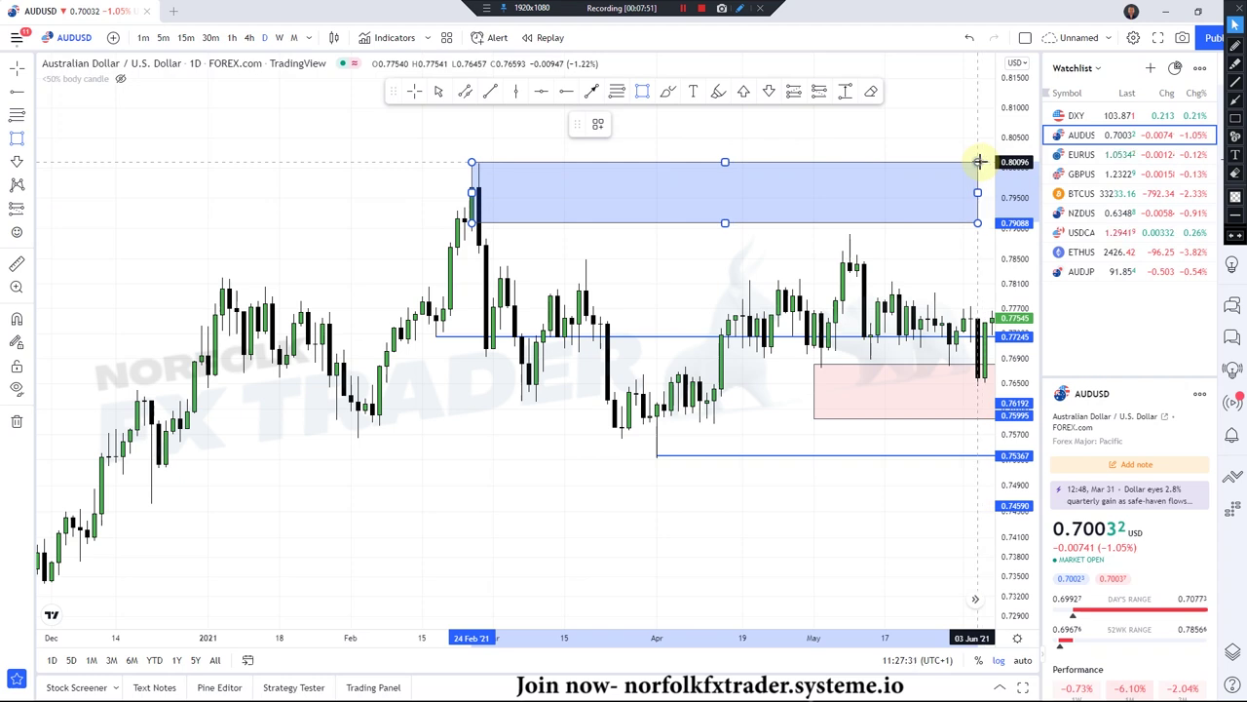
pyautogui.click(598, 124)
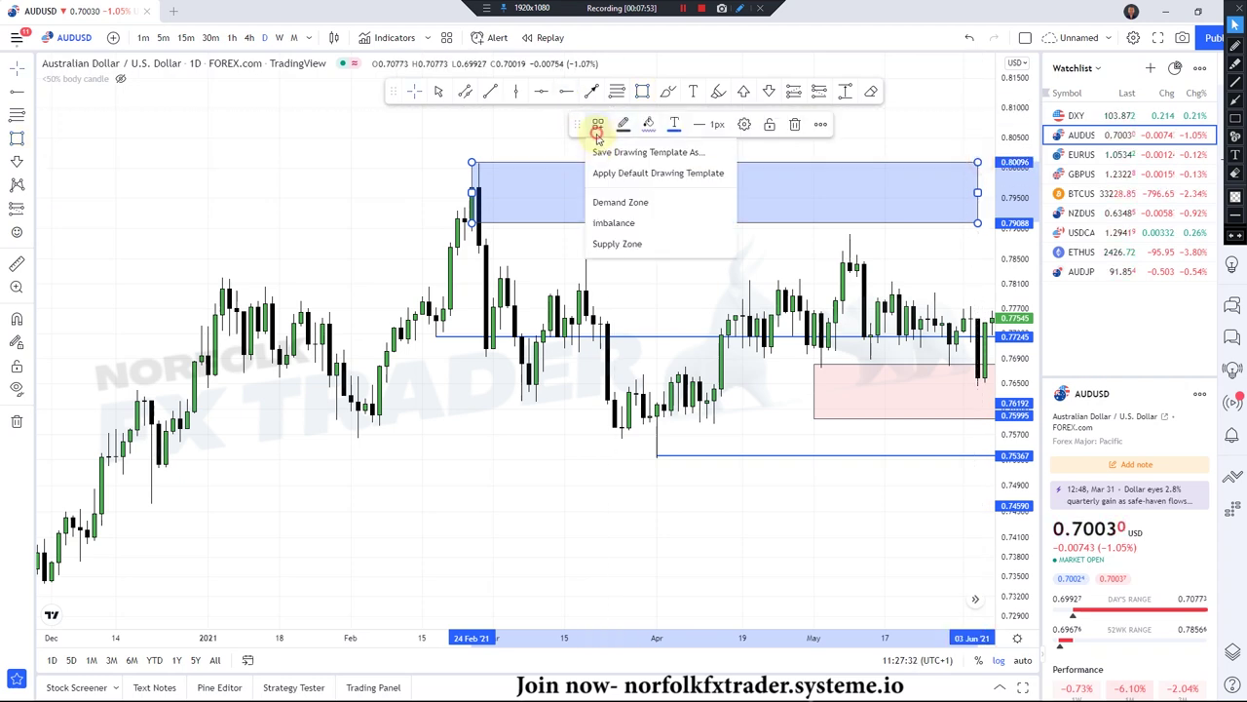
pyautogui.click(617, 243)
pyautogui.click(526, 257)
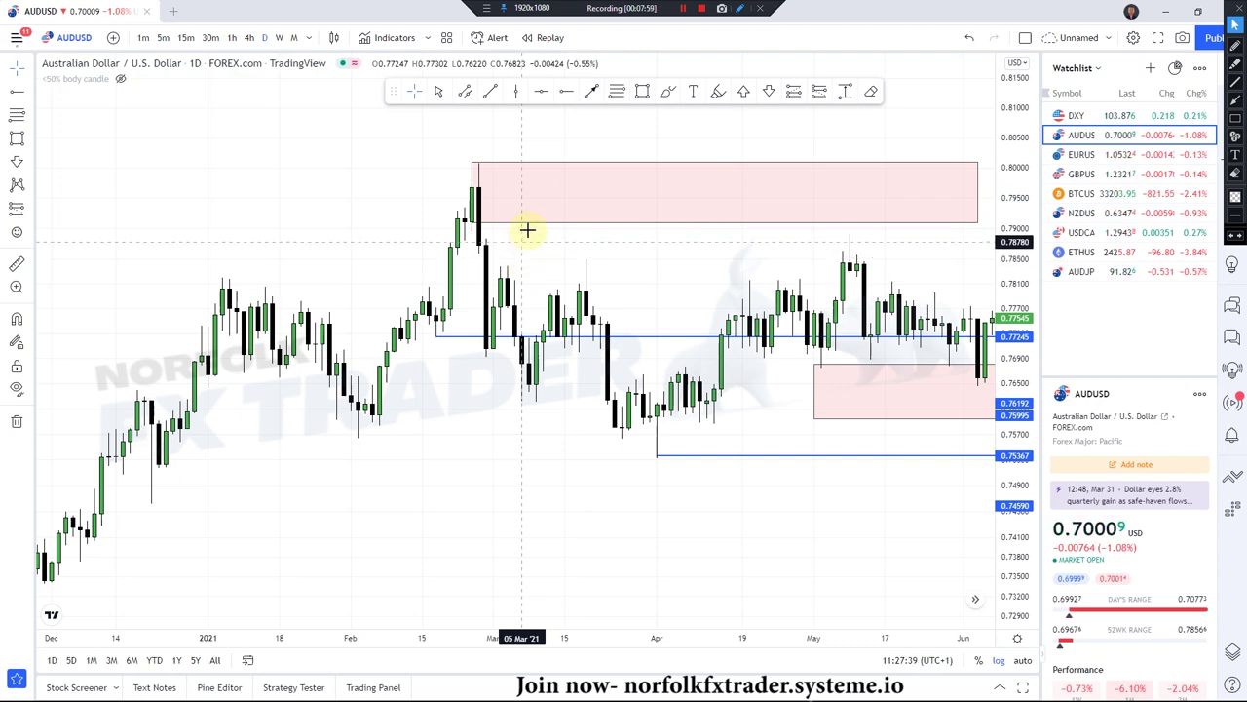
# Place a horizontal ray at the mid-March 2021 high, at 0.78493.
pyautogui.click(564, 93)
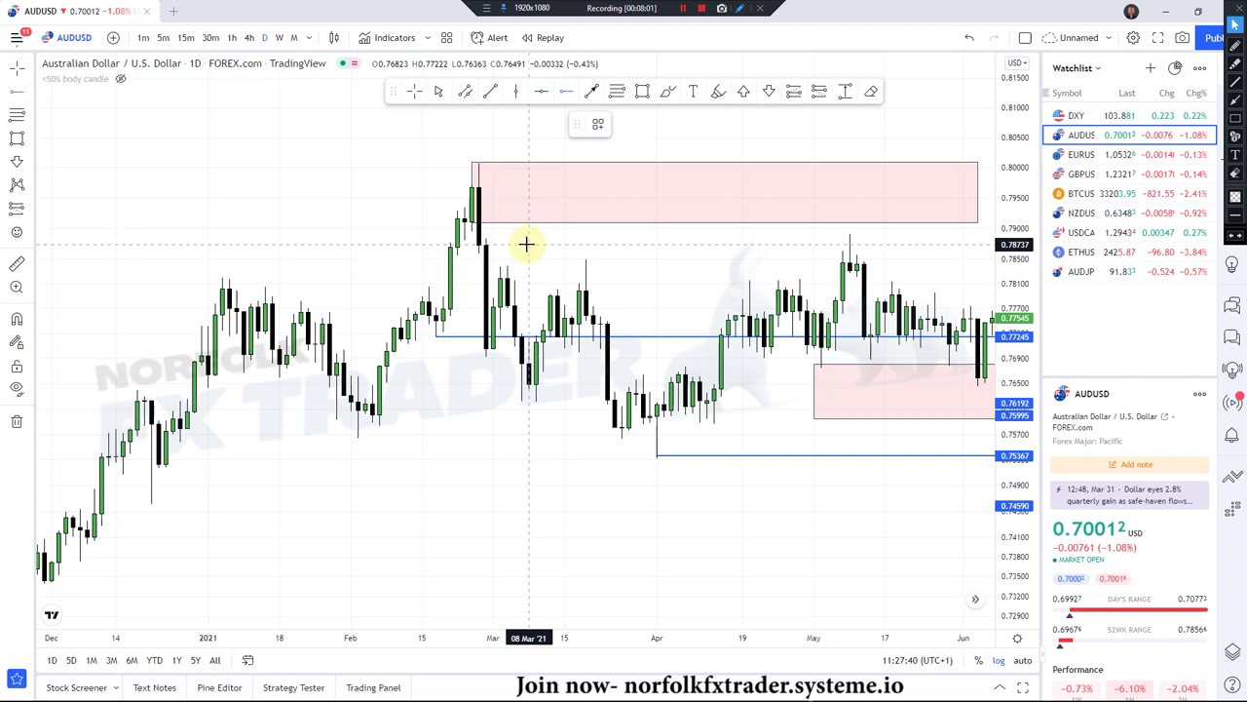
pyautogui.click(587, 259)
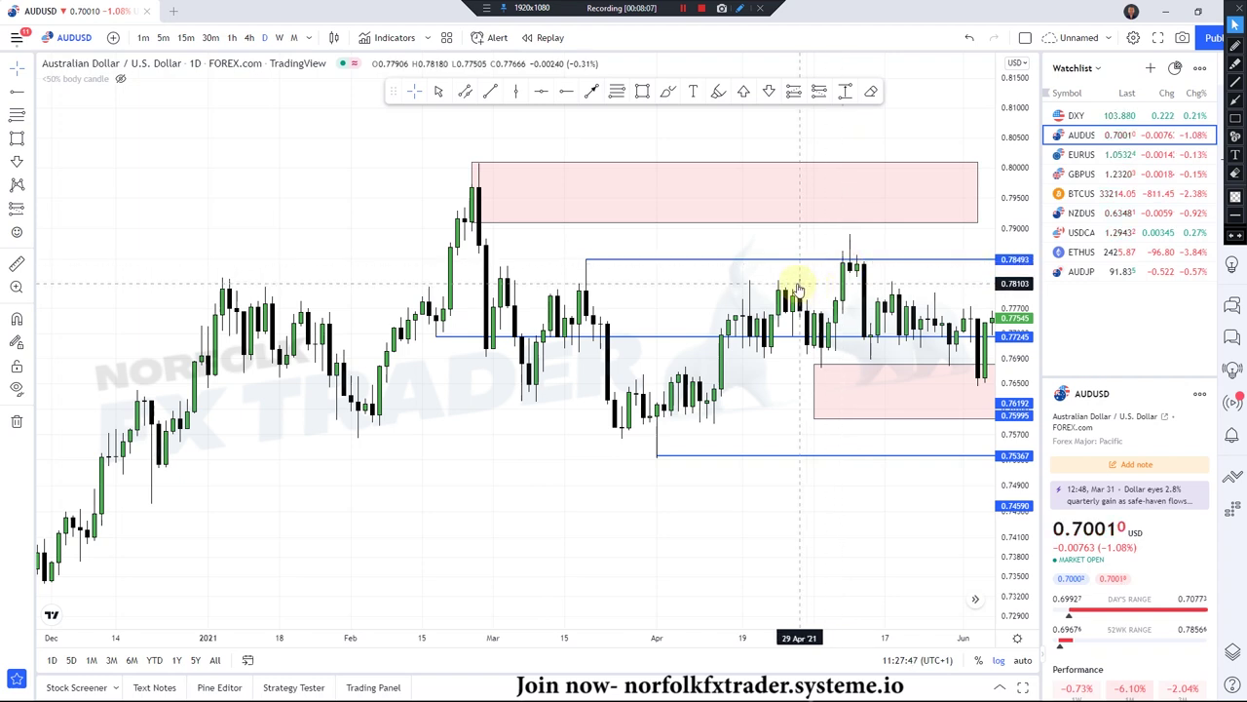
# Draw a thin rectangle from 24 February to 19 May 2021 between 0.78822 and 0.78960, and apply the saved blue template.
pyautogui.click(643, 91)
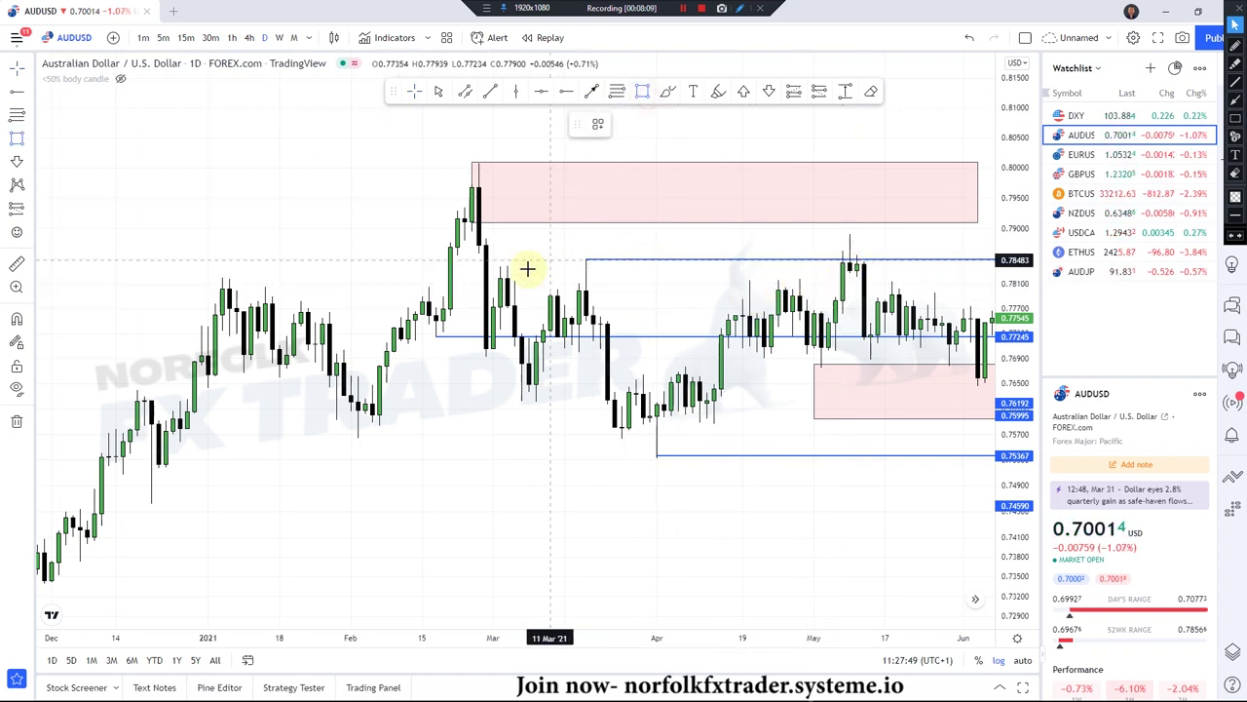
pyautogui.moveTo(470, 230)
pyautogui.mouseDown()
pyautogui.moveTo(841, 247)
pyautogui.moveTo(900, 236)
pyautogui.mouseUp()
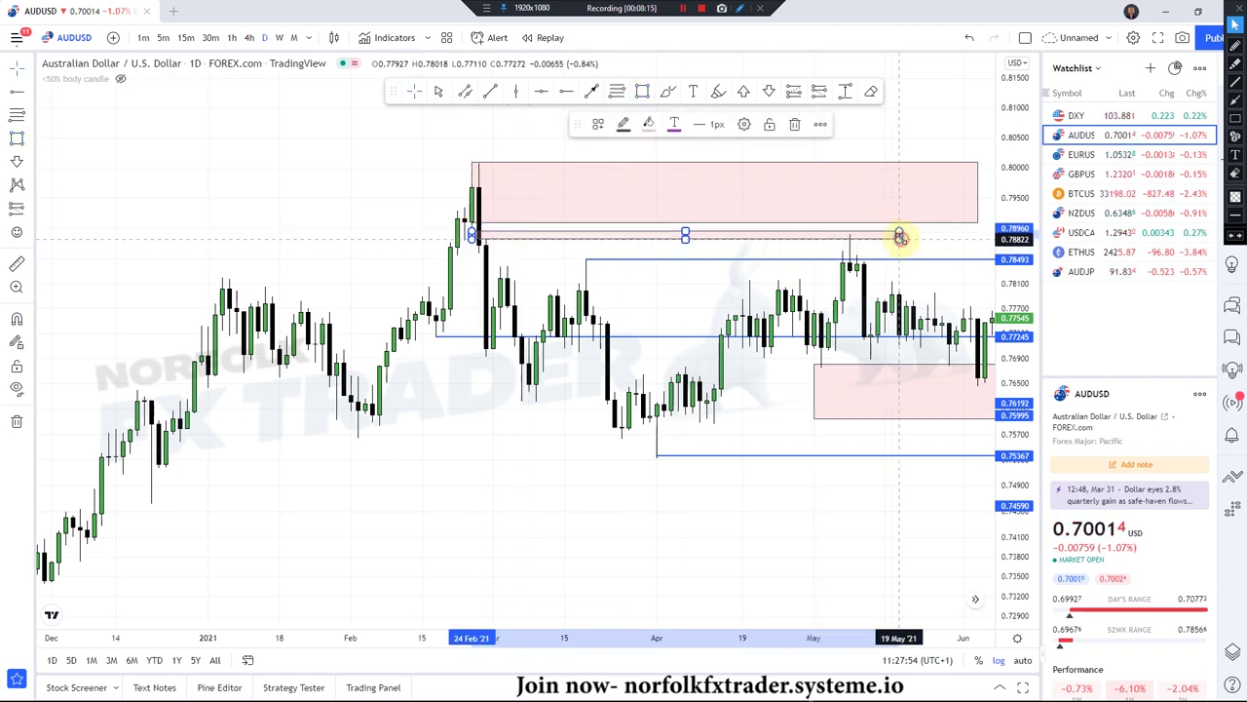
pyautogui.click(597, 126)
pyautogui.click(610, 223)
pyautogui.click(349, 259)
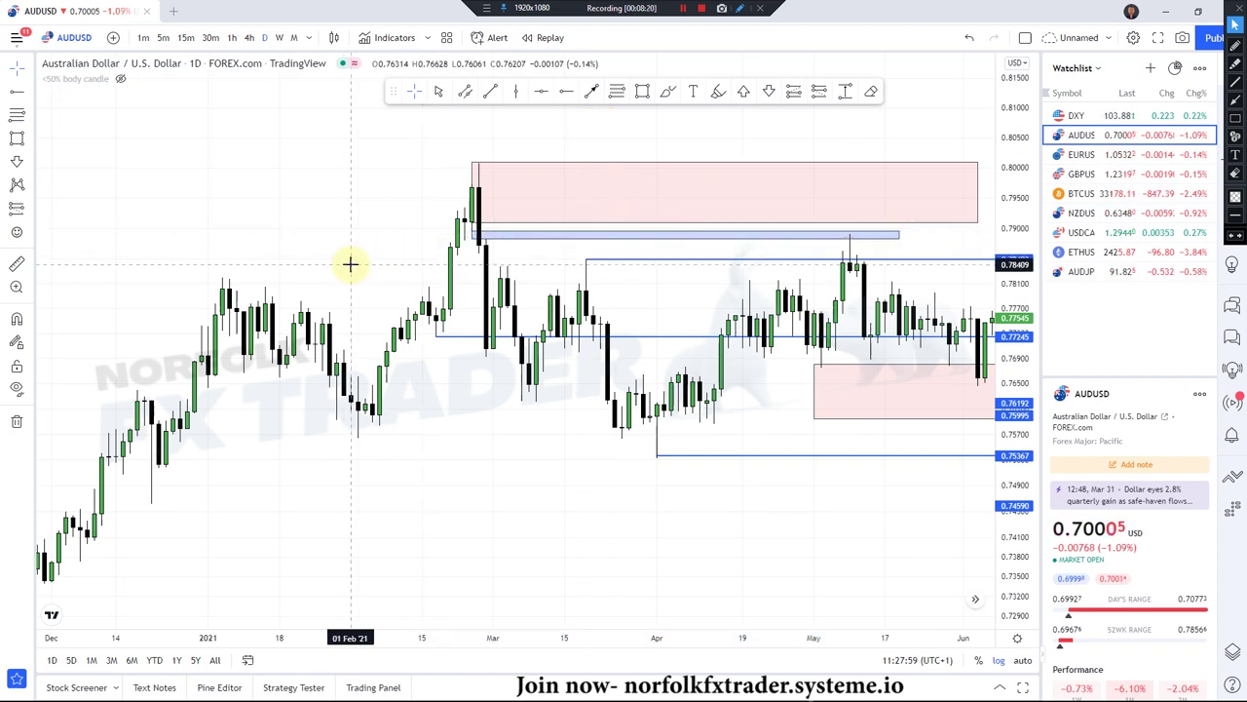
# Draw a second thin blue rectangle from 25 February to early April 2021, from about 0.7863 down to the 0.78493 ray.
pyautogui.click(586, 262)
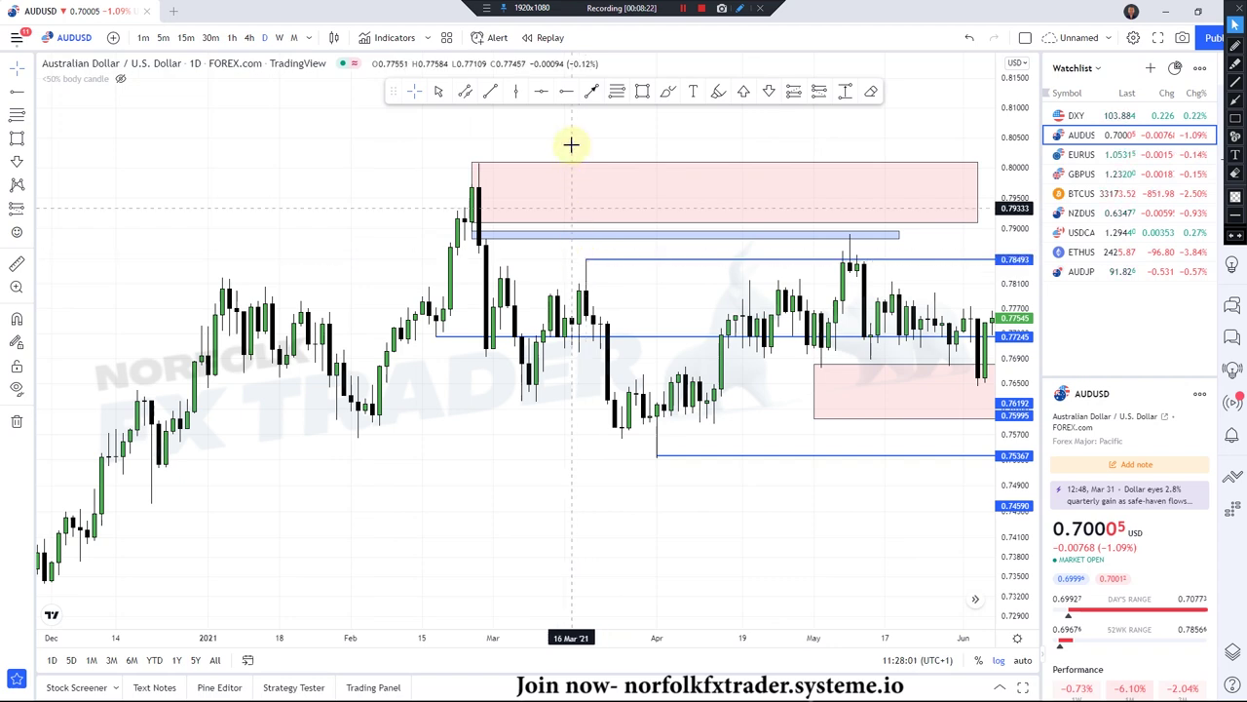
pyautogui.click(479, 253)
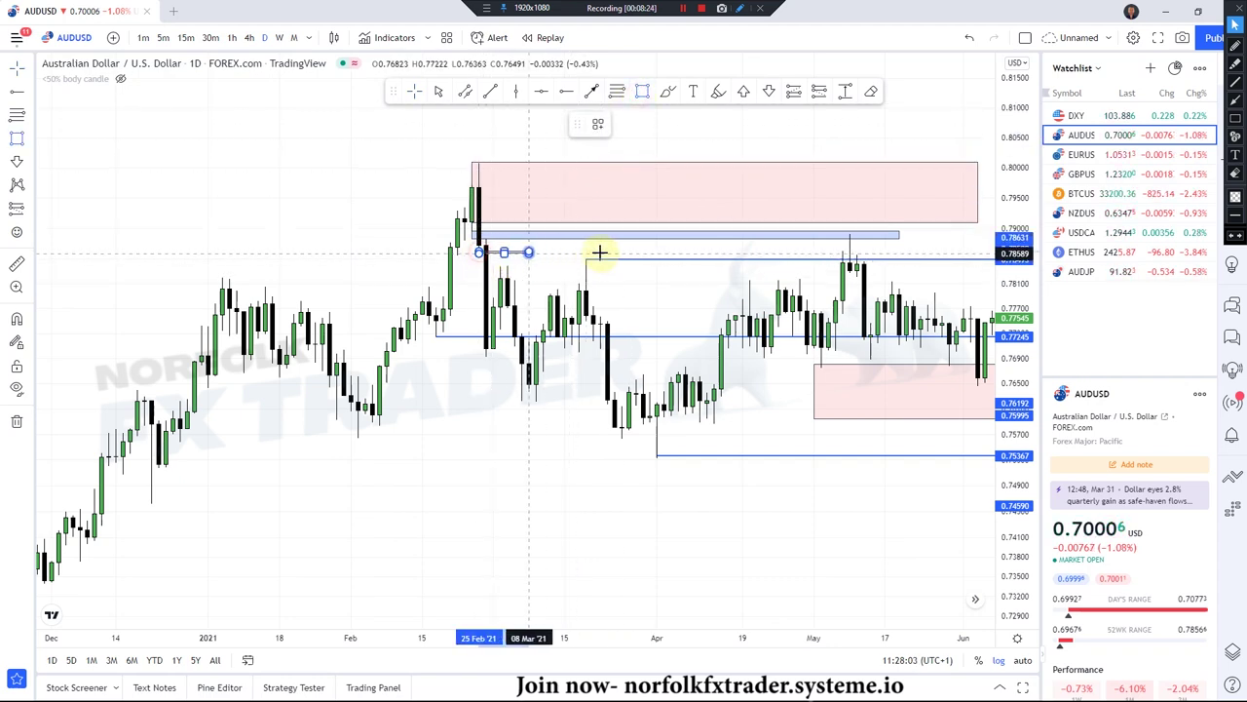
pyautogui.click(671, 259)
pyautogui.click(720, 291)
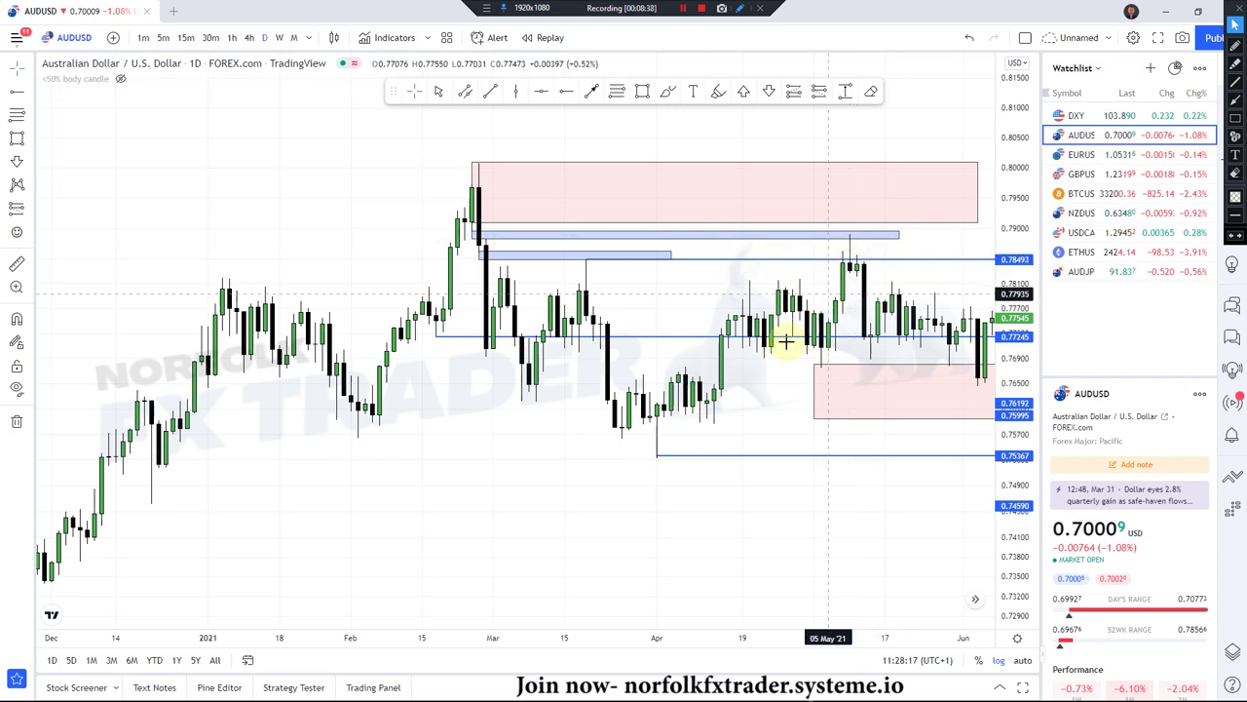
# Examine the May and early June 2021 daily candles around the thin blue zones, the upper supply zone and the supply zone below.
pyautogui.scroll(3, 849, 265)
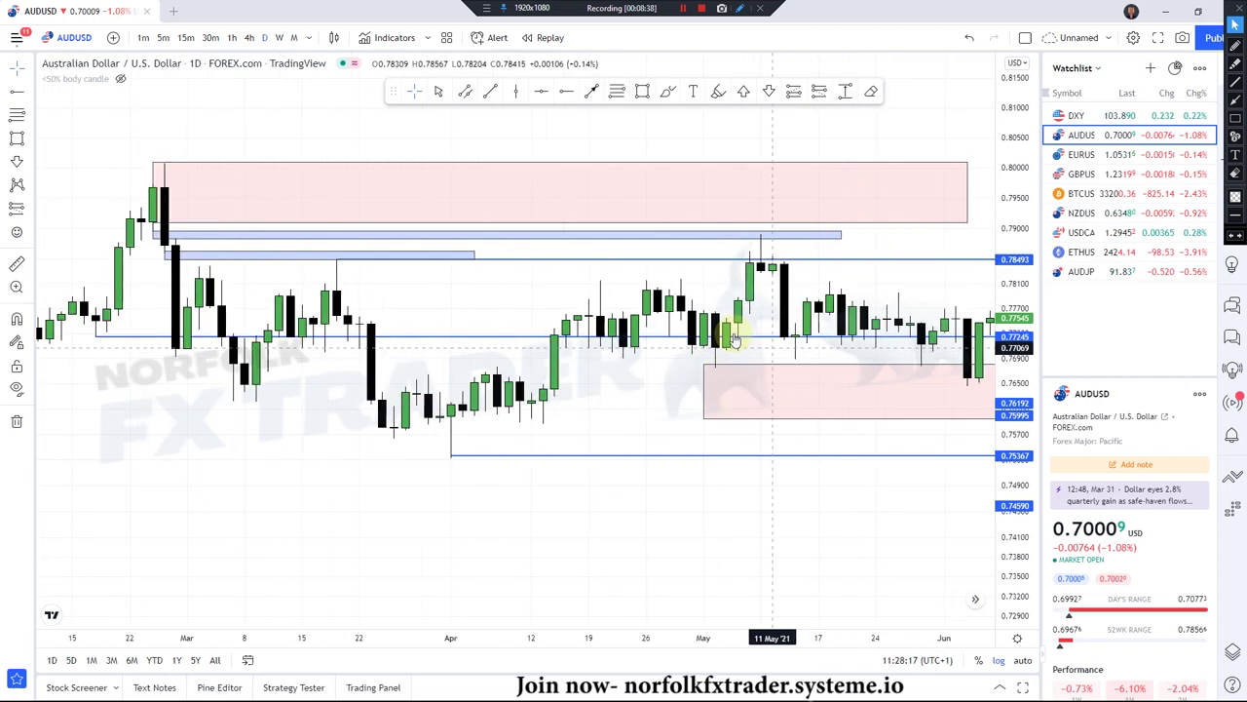
pyautogui.click(738, 259)
pyautogui.moveTo(733, 272); pyautogui.dragTo(713, 267)
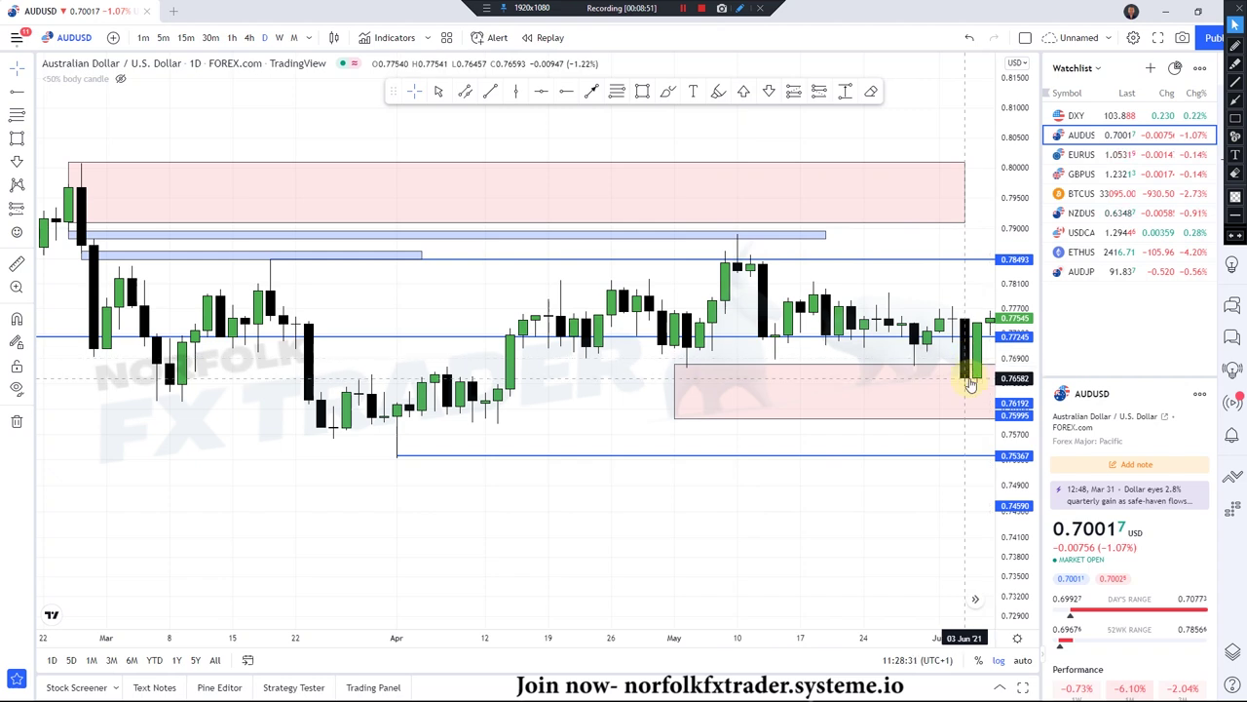
pyautogui.click(777, 358)
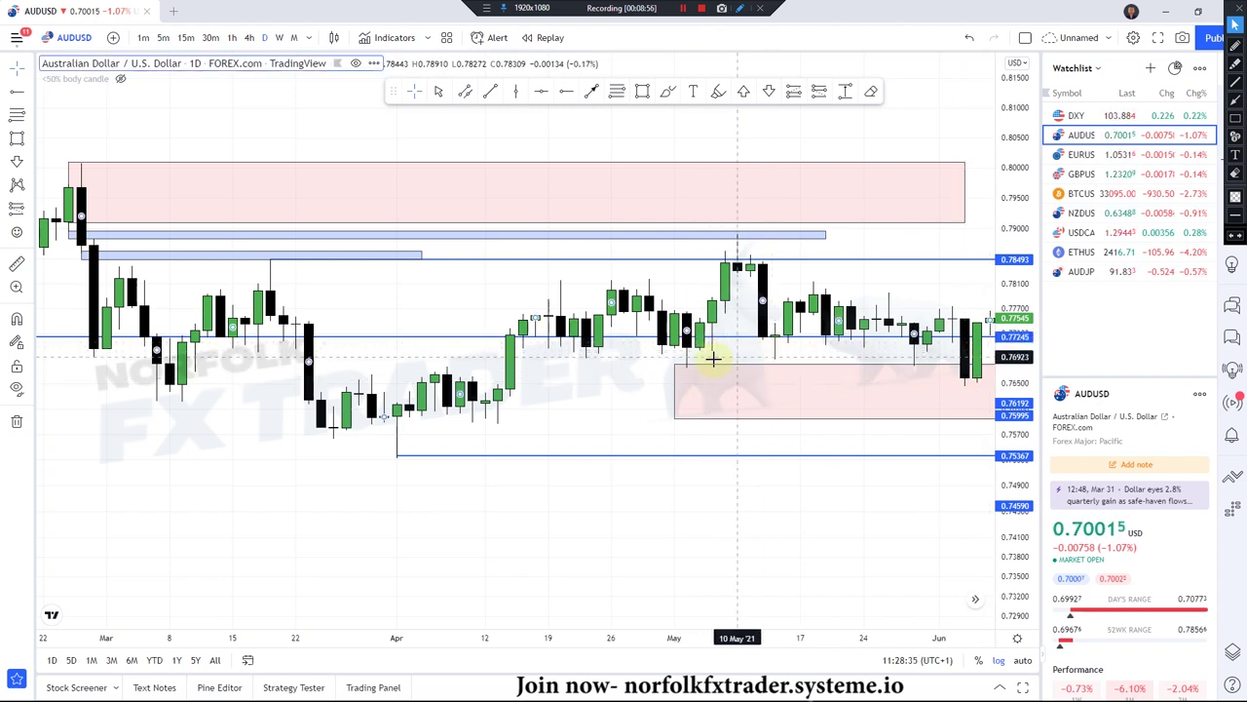
pyautogui.scroll(3, 605, 417)
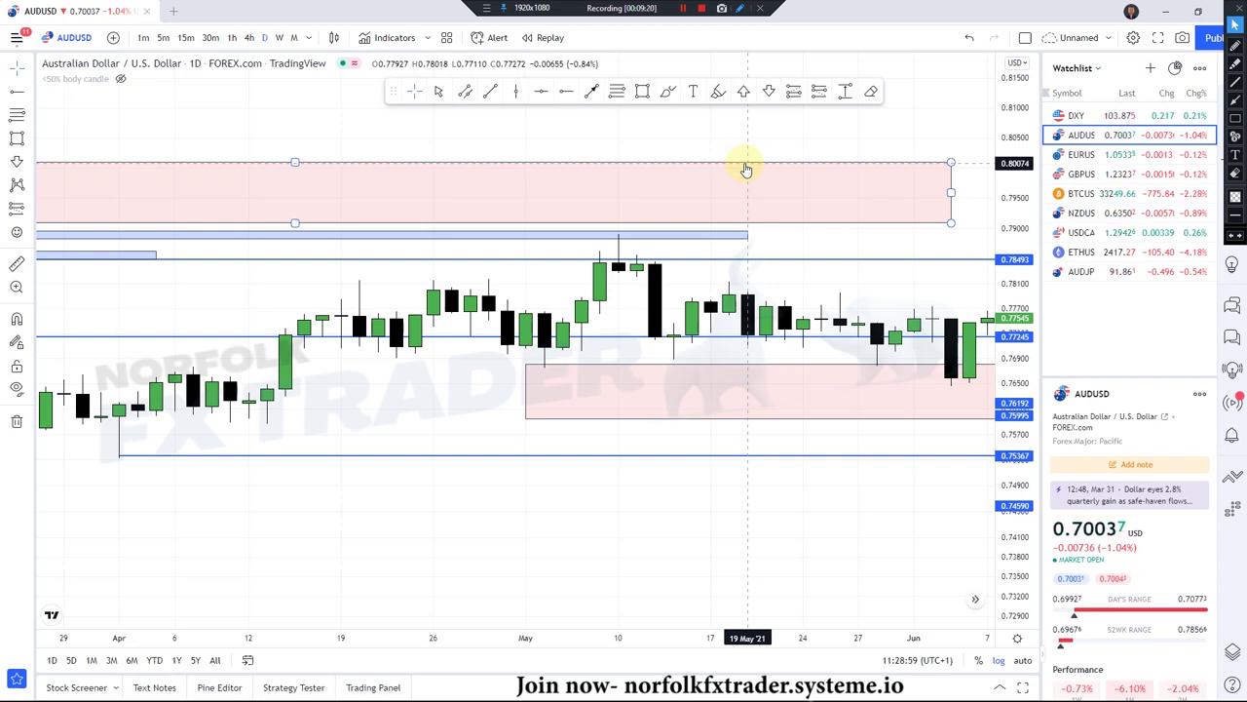
pyautogui.click(690, 126)
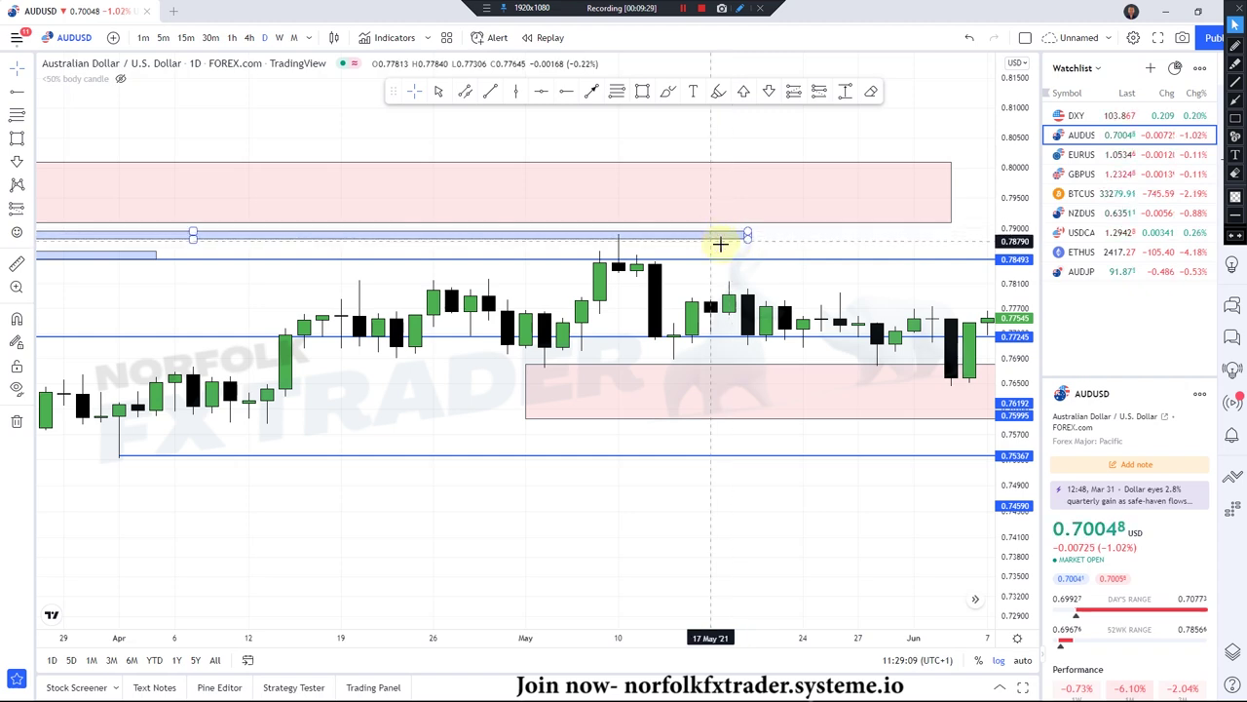
pyautogui.scroll(-5, 730, 270)
pyautogui.moveTo(746, 291); pyautogui.dragTo(719, 280)
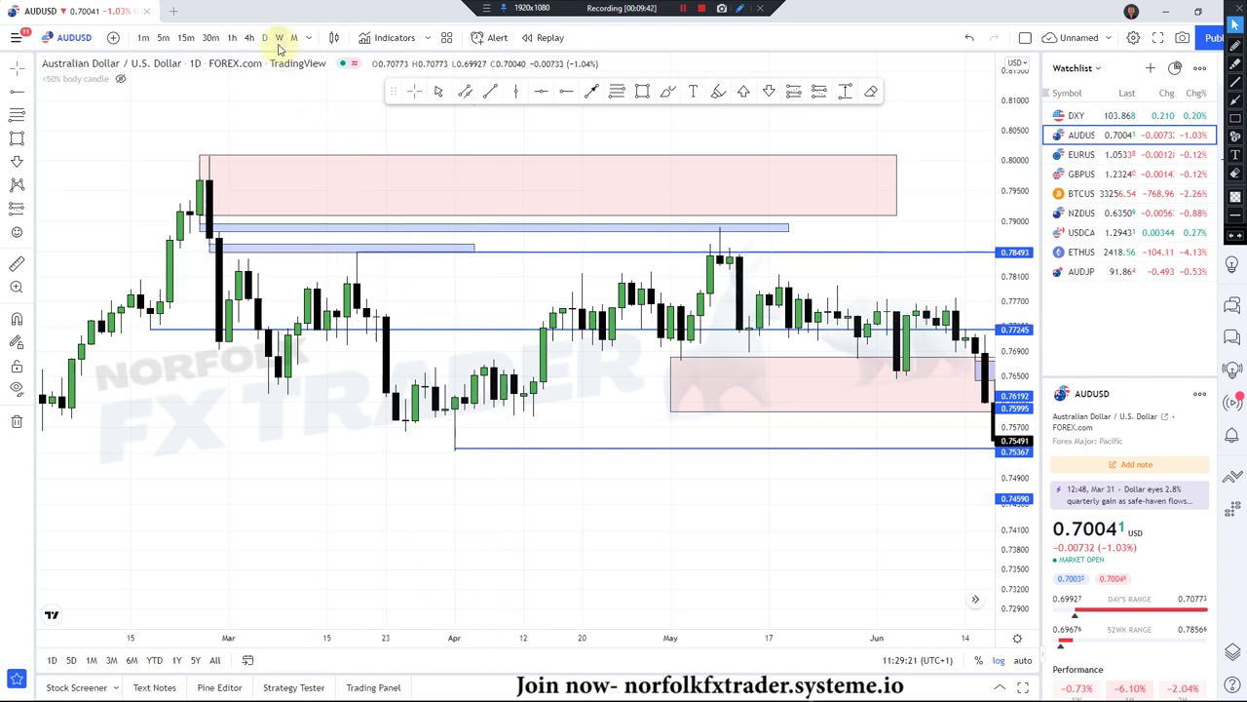
# Follow the daily chart forward to the April 2022 high, and switch to the monthly timeframe to examine the 2021–2022 candles.
pyautogui.hscroll(10, 637, 312)
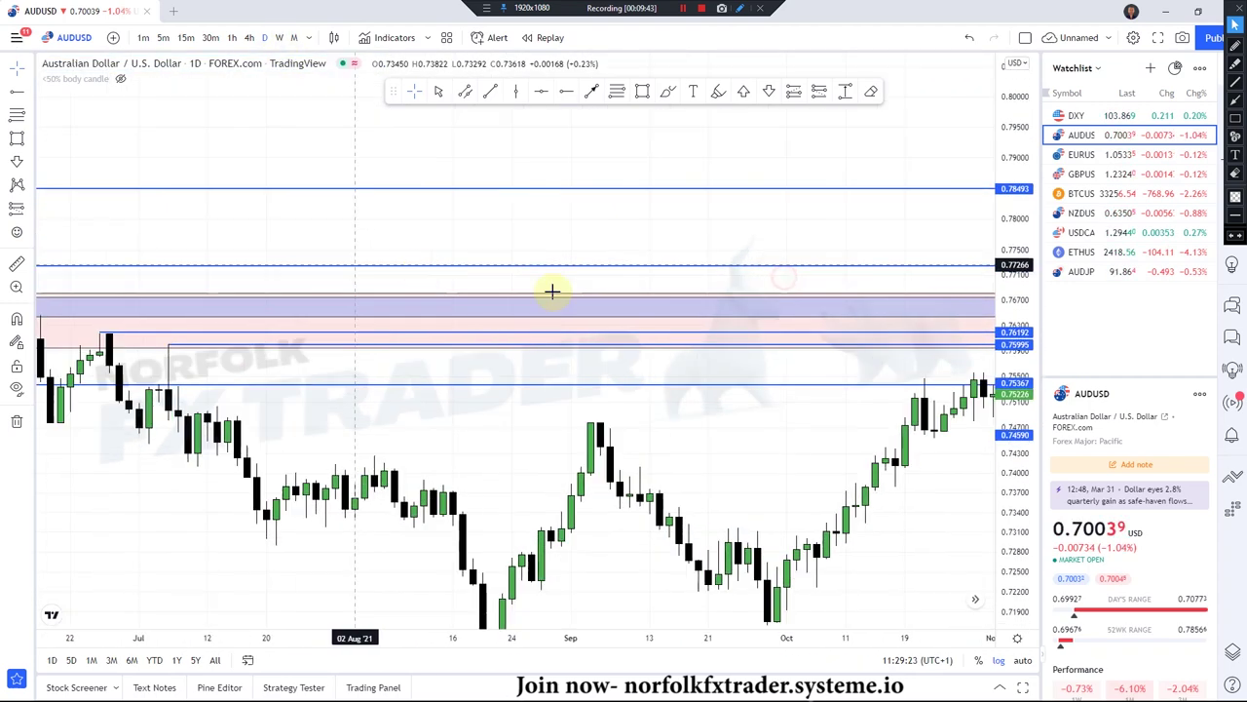
pyautogui.hscroll(10, 426, 260)
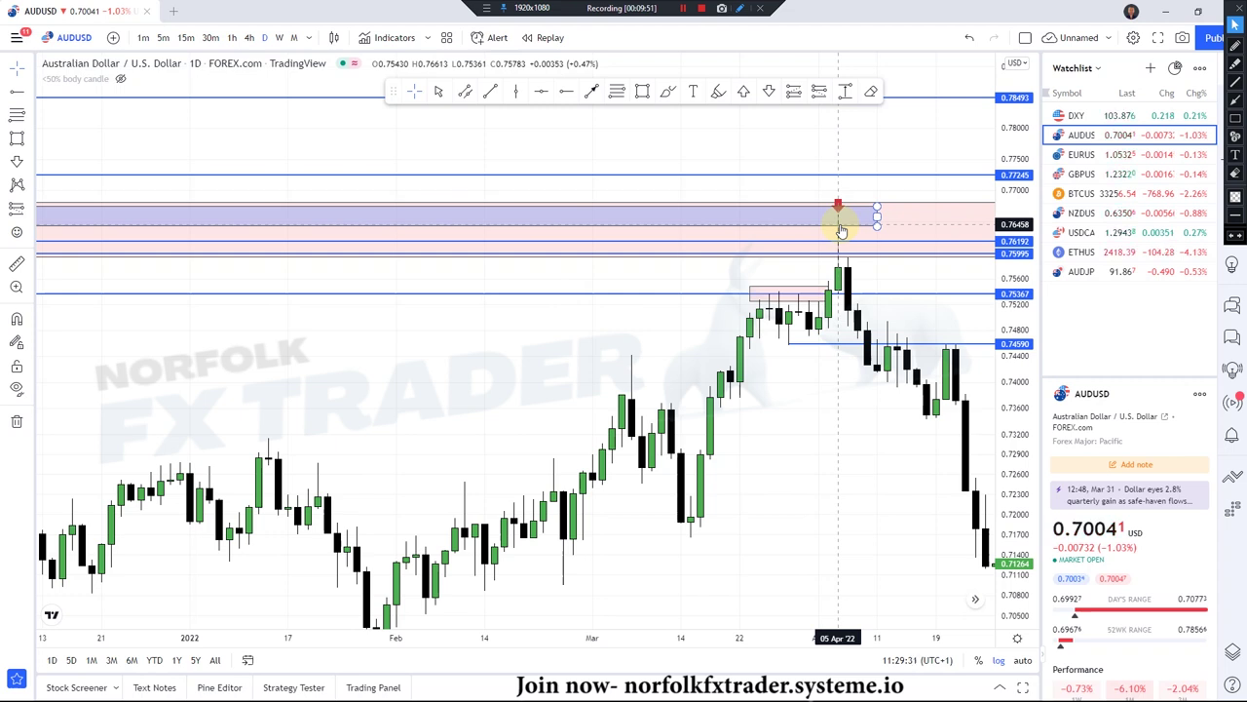
pyautogui.click(293, 41)
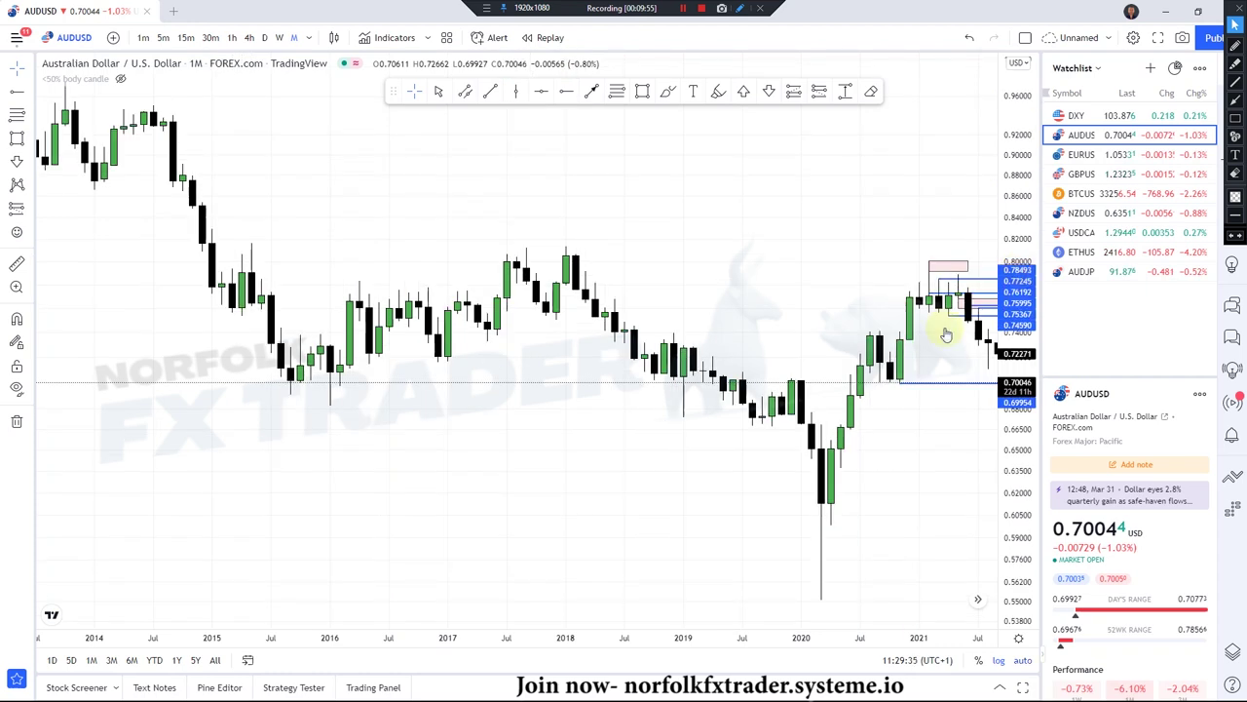
pyautogui.scroll(5, 515, 292)
pyautogui.moveTo(528, 333); pyautogui.dragTo(685, 473)
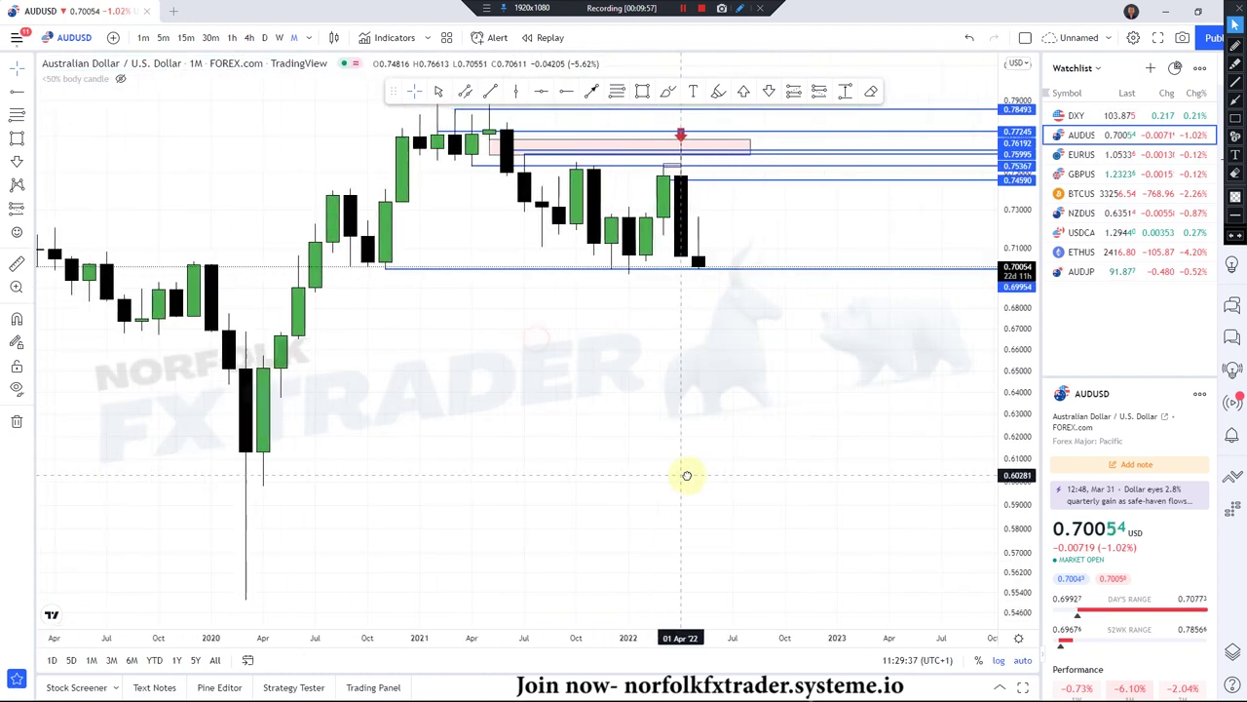
pyautogui.moveTo(1002, 296); pyautogui.dragTo(765, 424)
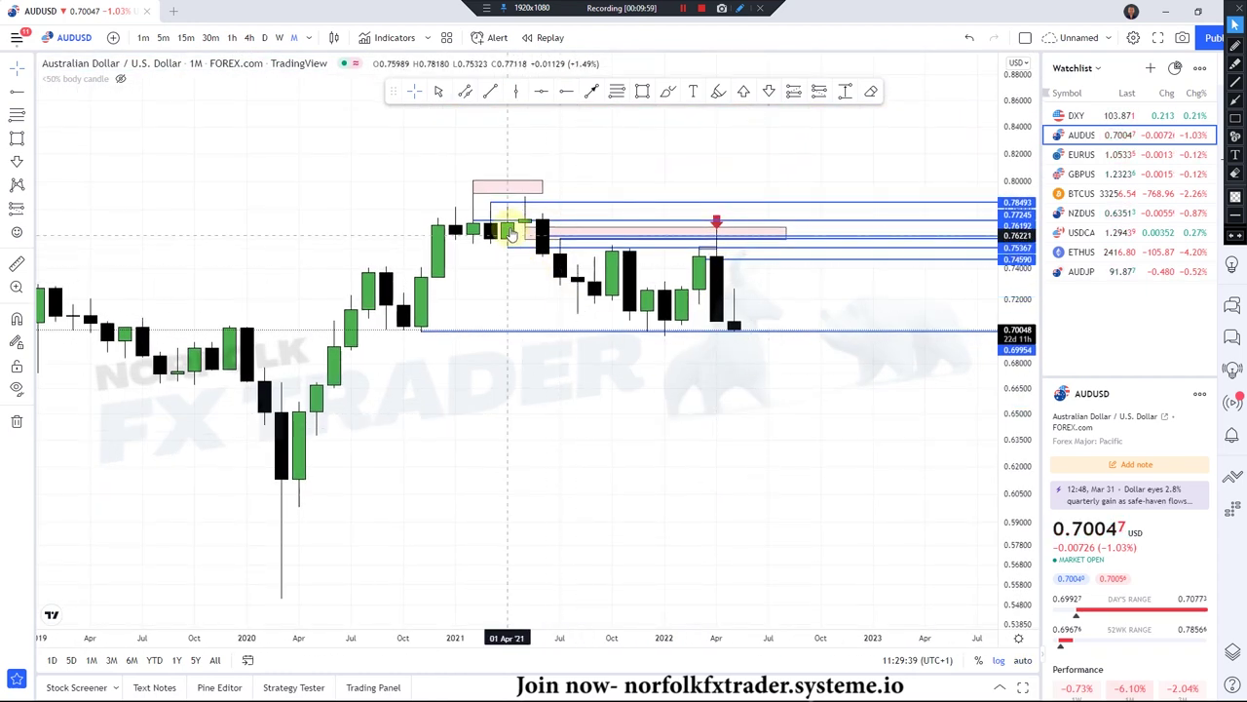